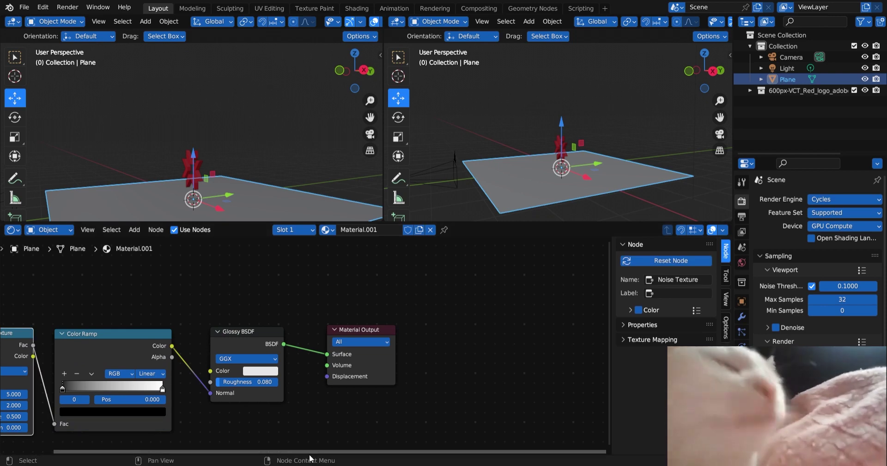
- Give the 3D viewports more height, deselect the plane, and save the scene file
{"action": "left_click_drag", "start_coordinate": [275, 450], "coordinate": [234, 451]}
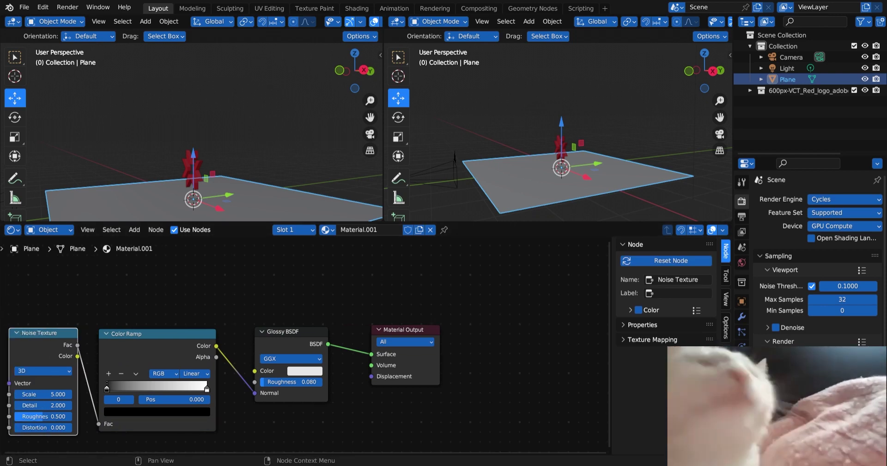
{"action": "left_click_drag", "start_coordinate": [208, 222], "coordinate": [208, 274]}
{"action": "left_click", "coordinate": [193, 151]}
{"action": "key", "text": "ctrl+s"}
{"action": "key", "text": "shift+a"}
{"action": "mouse_move", "coordinate": [193, 151]}
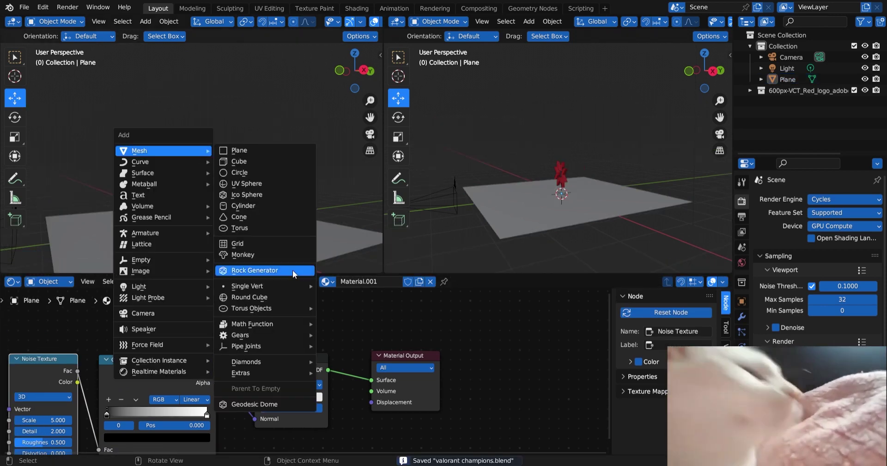
{"action": "left_click", "coordinate": [292, 270]}
{"action": "left_click", "coordinate": [65, 263]}
{"action": "key", "text": "Delete"}
- Open the botaniq asset spawner and set its category to rocks with an empty search
{"action": "key", "text": "n"}
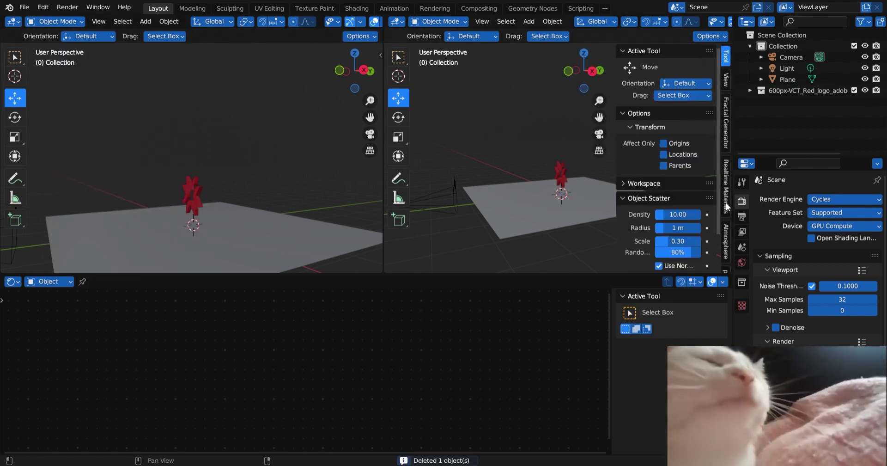
{"action": "left_click", "coordinate": [725, 203]}
{"action": "scroll", "coordinate": [681, 190], "scroll_direction": "down", "scroll_amount": 5}
{"action": "left_click", "coordinate": [668, 111]}
{"action": "left_click", "coordinate": [658, 146]}
{"action": "type", "text": "rocks"}
{"action": "key", "text": "Return"}
{"action": "left_click", "coordinate": [672, 157]}
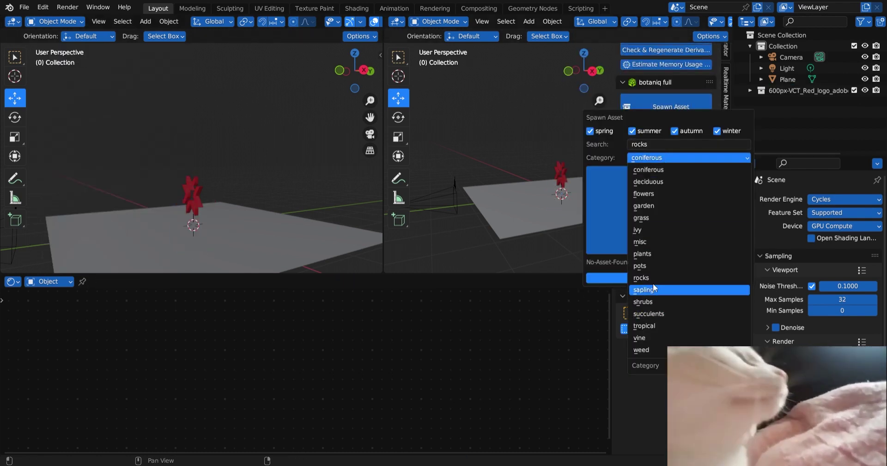
{"action": "left_click", "coordinate": [653, 287]}
{"action": "left_click", "coordinate": [737, 145]}
{"action": "key", "text": "BackSpace"}
- Choose the Rock_Granite-Photoscan_F_spring-summer-autumn asset and spawn it into the scene
{"action": "left_click", "coordinate": [668, 210]}
{"action": "scroll", "coordinate": [515, 300], "scroll_direction": "down", "scroll_amount": 6}
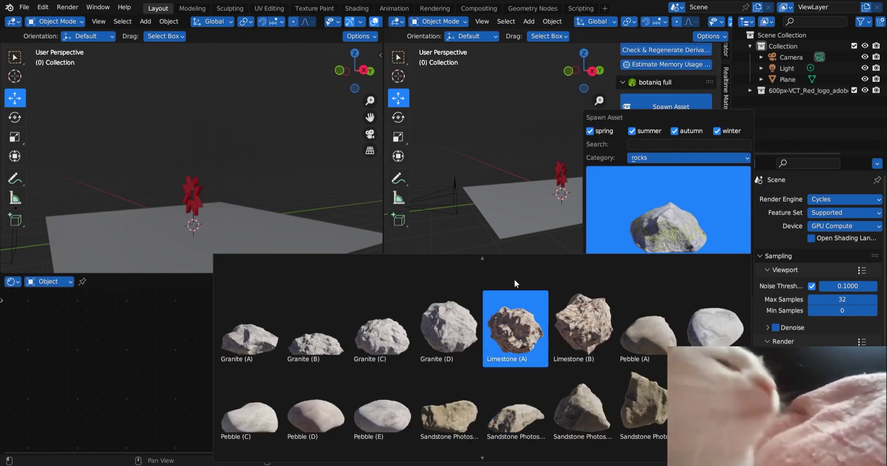
{"action": "scroll", "coordinate": [515, 333], "scroll_direction": "up", "scroll_amount": 5}
{"action": "left_click", "coordinate": [715, 365]}
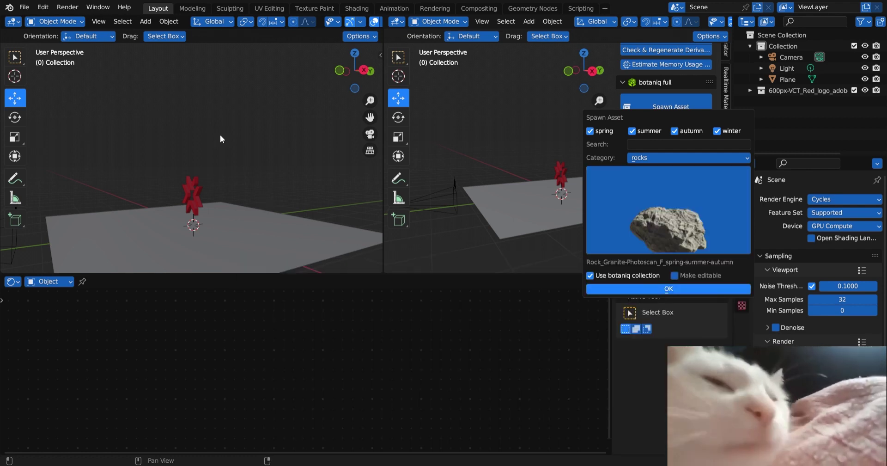
{"action": "key", "text": "Return"}
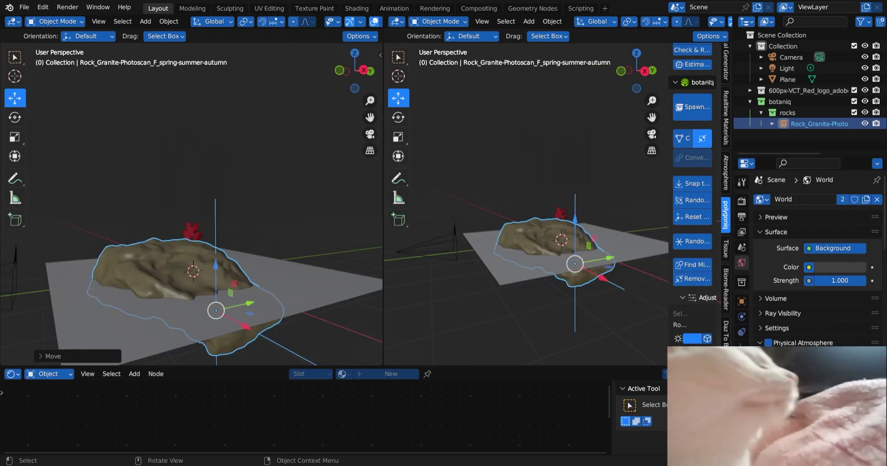
- Deselect the rock and save the scene file
{"action": "key", "text": "alt+a"}
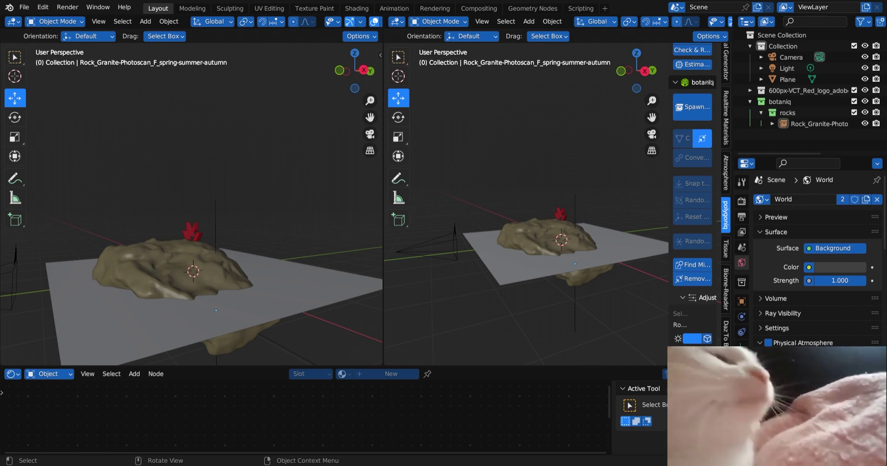
{"action": "scroll", "coordinate": [537, 185], "scroll_direction": "down", "scroll_amount": 3}
{"action": "key", "text": "ctrl+s"}
- Add a cube mesh and scale it up by a factor of 5 around the scene
{"action": "key", "text": "shift+a"}
{"action": "mouse_move", "coordinate": [503, 181]}
{"action": "left_click", "coordinate": [578, 193]}
{"action": "type", "text": "s5"}
{"action": "key", "text": "Return"}
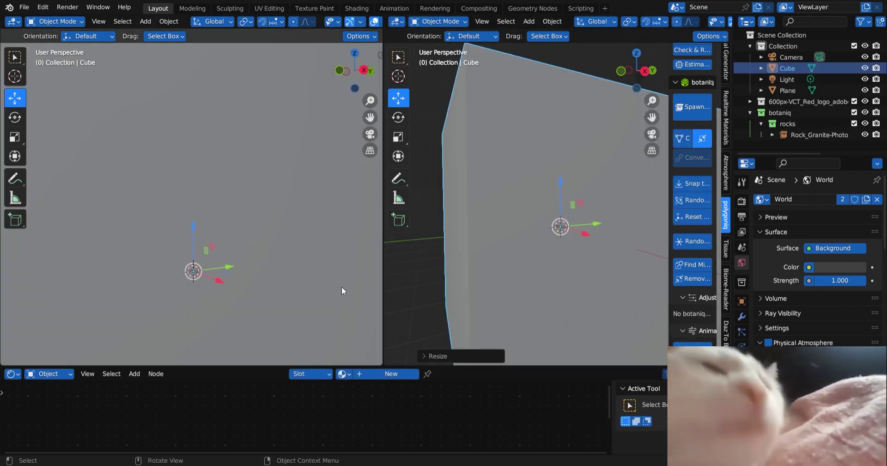
- Change the cube's viewport display so that only its edges are drawn
{"action": "scroll", "coordinate": [804, 345], "scroll_direction": "down", "scroll_amount": 8}
{"action": "left_click", "coordinate": [763, 236]}
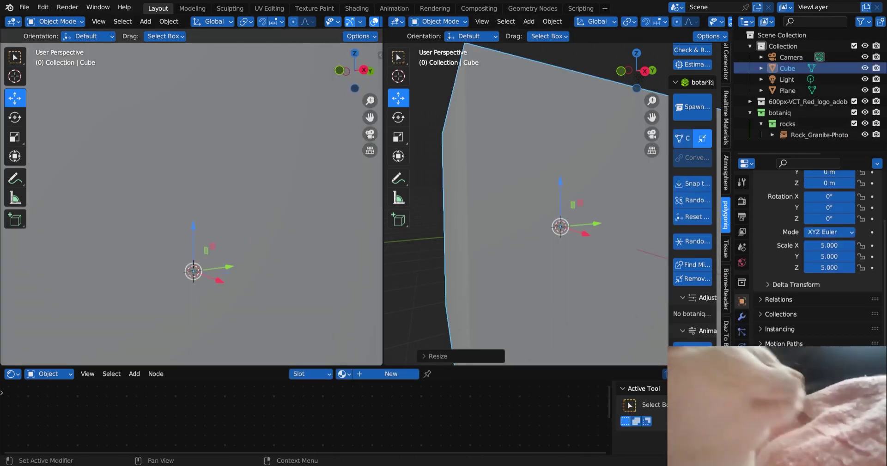
{"action": "left_click", "coordinate": [788, 419]}
{"action": "scroll", "coordinate": [804, 393], "scroll_direction": "down", "scroll_amount": 5}
{"action": "left_click", "coordinate": [830, 403]}
{"action": "left_click", "coordinate": [818, 372]}
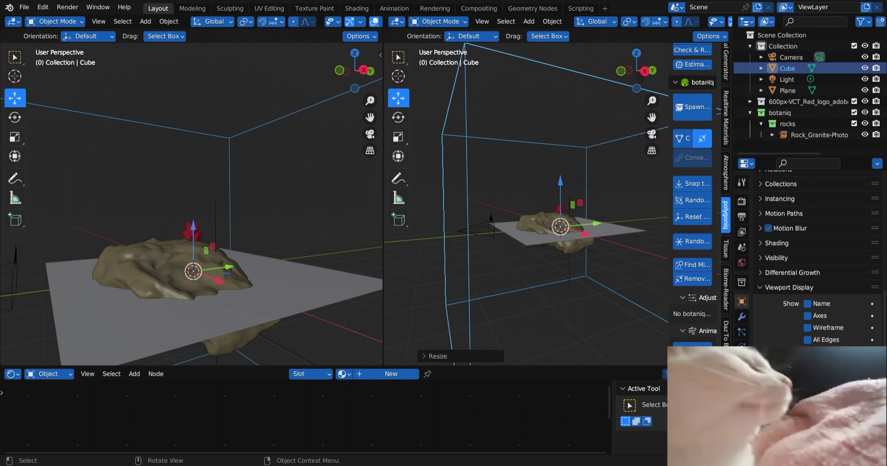
- Set one 3D viewport to rendered shading and show it through the camera
{"action": "scroll", "coordinate": [191, 204], "scroll_direction": "down", "scroll_amount": 3}
{"action": "key", "text": "z"}
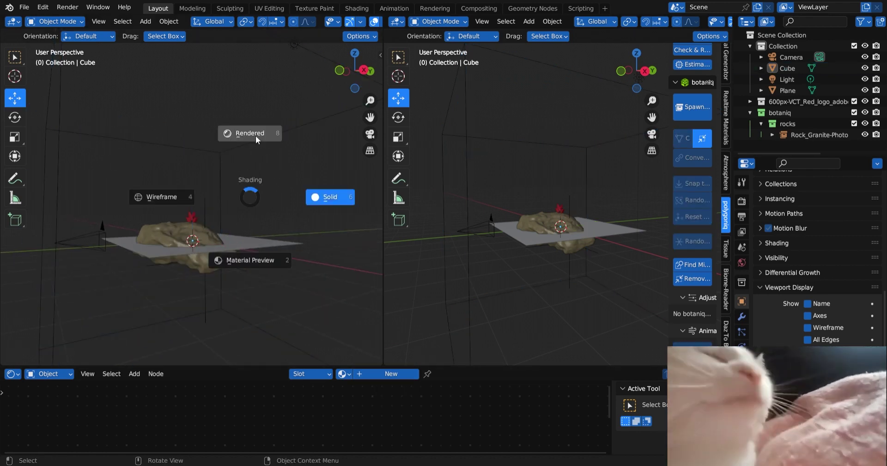
{"action": "left_click", "coordinate": [256, 135]}
{"action": "left_click", "coordinate": [79, 242]}
{"action": "left_click", "coordinate": [123, 21]}
{"action": "mouse_move", "coordinate": [98, 21]}
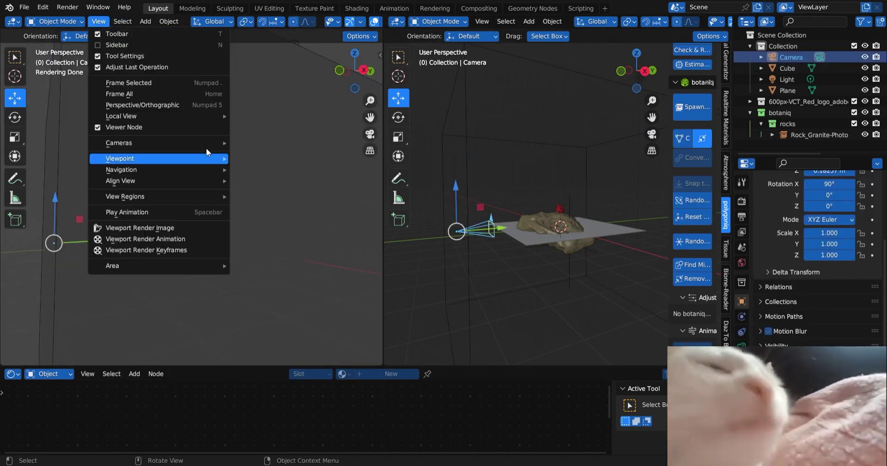
{"action": "left_click", "coordinate": [254, 159]}
{"action": "scroll", "coordinate": [622, 236], "scroll_direction": "down", "scroll_amount": 2}
- Select the large cube, enlarge the node editor, and create a new material for the cube
{"action": "left_click", "coordinate": [609, 123]}
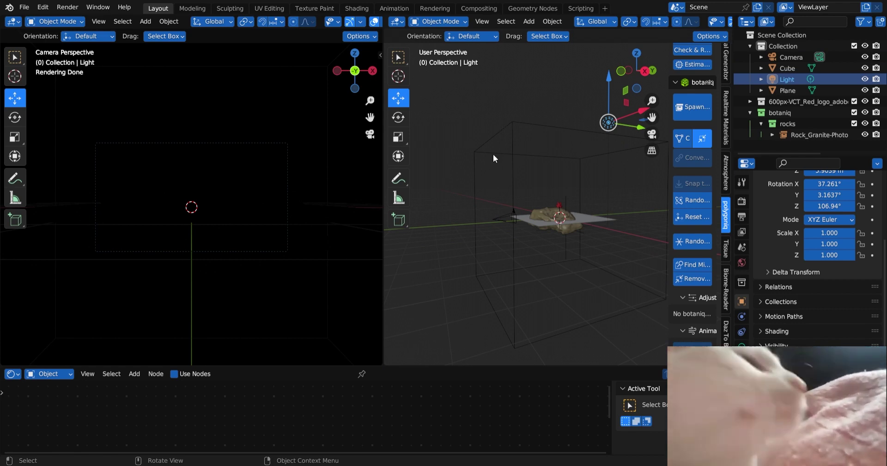
{"action": "scroll", "coordinate": [552, 240], "scroll_direction": "up", "scroll_amount": 3}
{"action": "left_click", "coordinate": [528, 123]}
{"action": "left_click_drag", "start_coordinate": [449, 365], "coordinate": [449, 269]}
{"action": "left_click", "coordinate": [742, 201]}
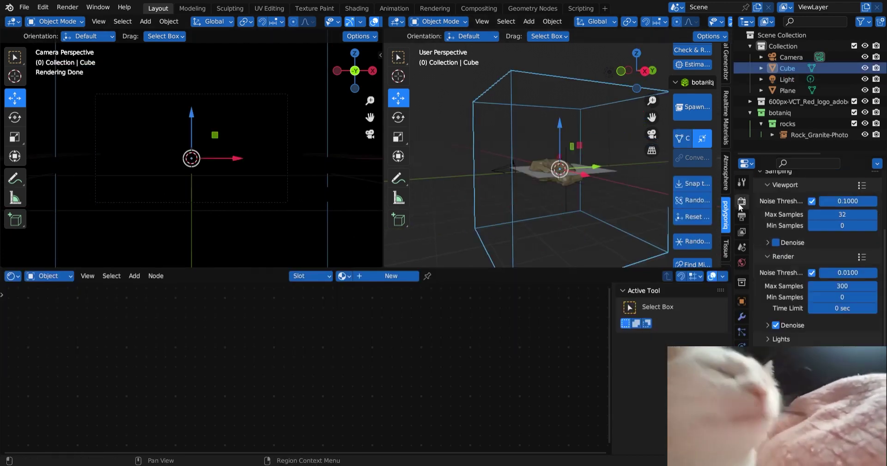
{"action": "left_click", "coordinate": [370, 276]}
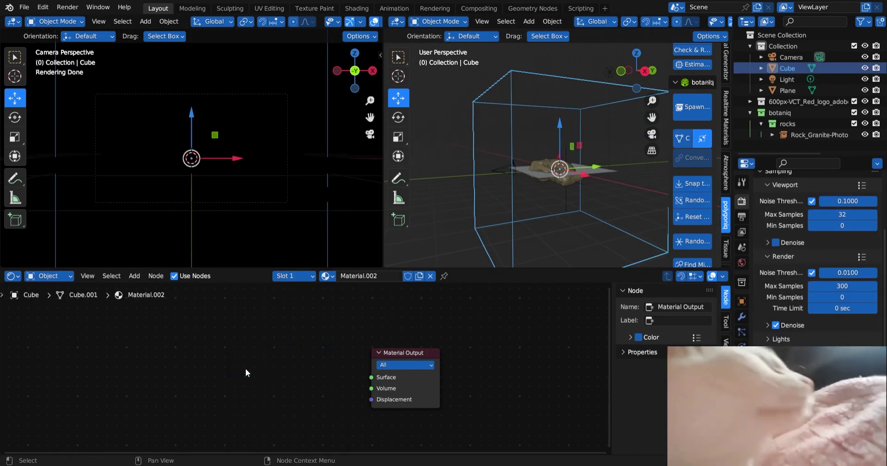
- Add a Principled Volume node and connect it to the Volume input of the Material Output
{"action": "key", "text": "shift+a"}
{"action": "left_click", "coordinate": [226, 333]}
{"action": "type", "text": "volume"}
{"action": "left_click", "coordinate": [259, 371]}
{"action": "left_click", "coordinate": [217, 367]}
{"action": "left_click_drag", "start_coordinate": [301, 345], "coordinate": [371, 388]}
{"action": "scroll", "coordinate": [234, 119], "scroll_direction": "up", "scroll_amount": 1}
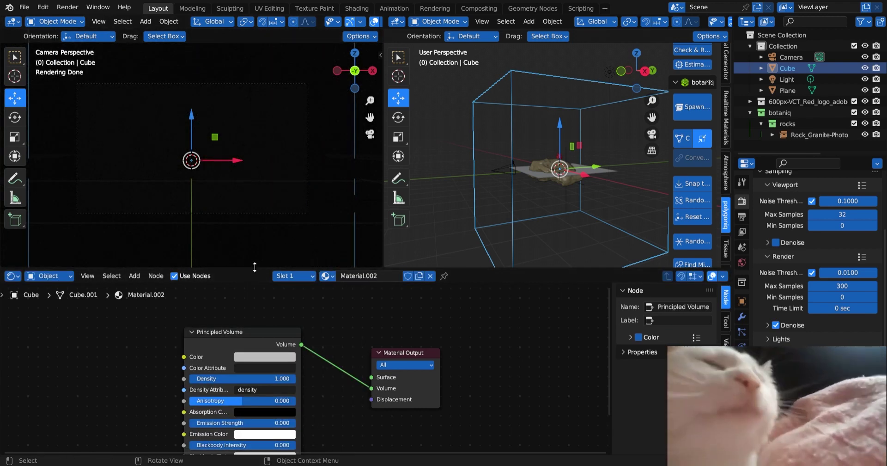
- Lower the light into the volume cube and raise the camera slightly
{"action": "scroll", "coordinate": [592, 98], "scroll_direction": "down", "scroll_amount": 2}
{"action": "left_click", "coordinate": [592, 98]}
{"action": "left_click_drag", "start_coordinate": [593, 60], "coordinate": [588, 92]}
{"action": "left_click", "coordinate": [516, 161]}
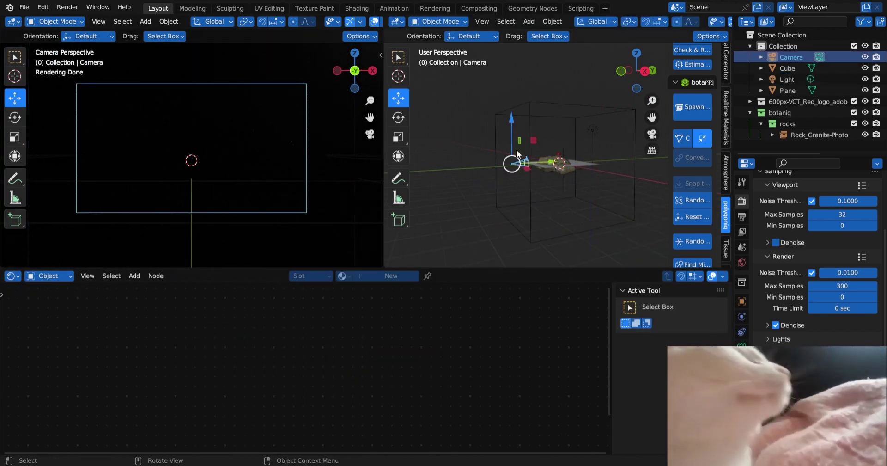
{"action": "left_click_drag", "start_coordinate": [510, 127], "coordinate": [507, 123]}
- Set the cube's Principled Volume anisotropy to 0.718 and its density to 0.1
{"action": "left_click", "coordinate": [592, 131]}
{"action": "left_click", "coordinate": [558, 107]}
{"action": "type", "text": "."}
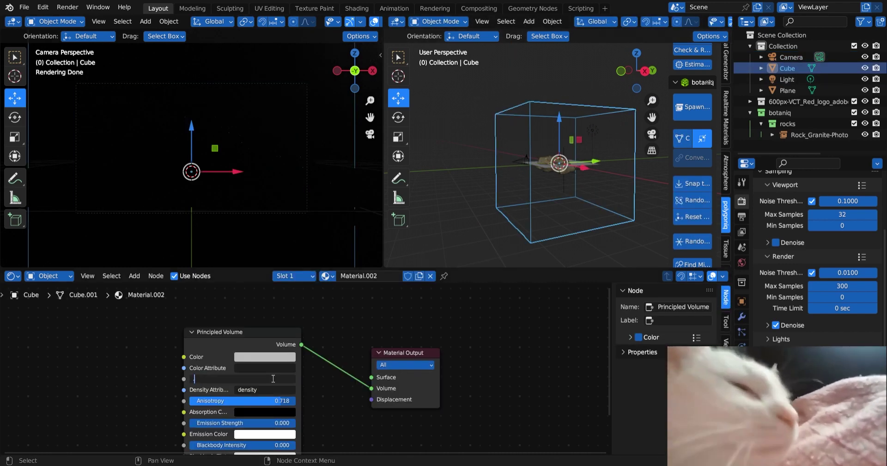
{"action": "type", "text": "1"}
{"action": "key", "text": "Return"}
- Reposition the light within the volume cube, shifting it about -3 m along the X axis
{"action": "left_click", "coordinate": [592, 130]}
{"action": "left_click_drag", "start_coordinate": [626, 130], "coordinate": [587, 130]}
{"action": "left_click_drag", "start_coordinate": [640, 74], "coordinate": [621, 99]}
{"action": "left_click_drag", "start_coordinate": [554, 171], "coordinate": [538, 156]}
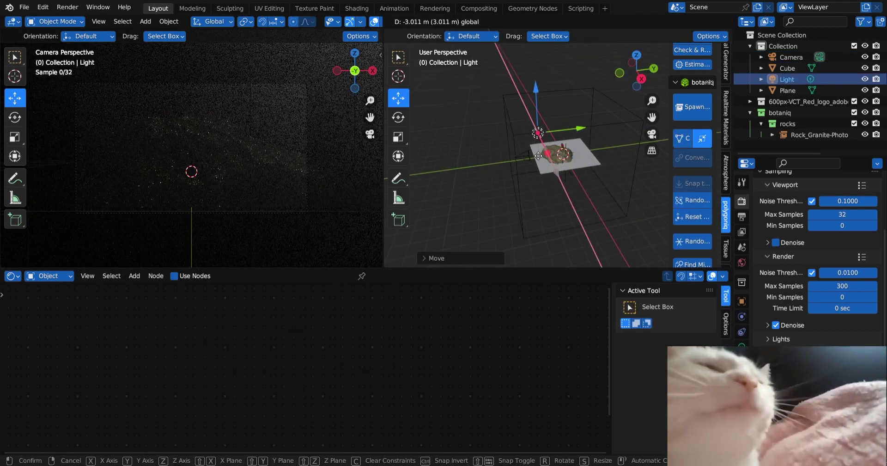
{"action": "left_click", "coordinate": [539, 156]}
- Apply the Weathered Metal Gloss material from the Realtime Materials Metal category to the logo curve and open its color for editing
{"action": "left_click", "coordinate": [308, 209]}
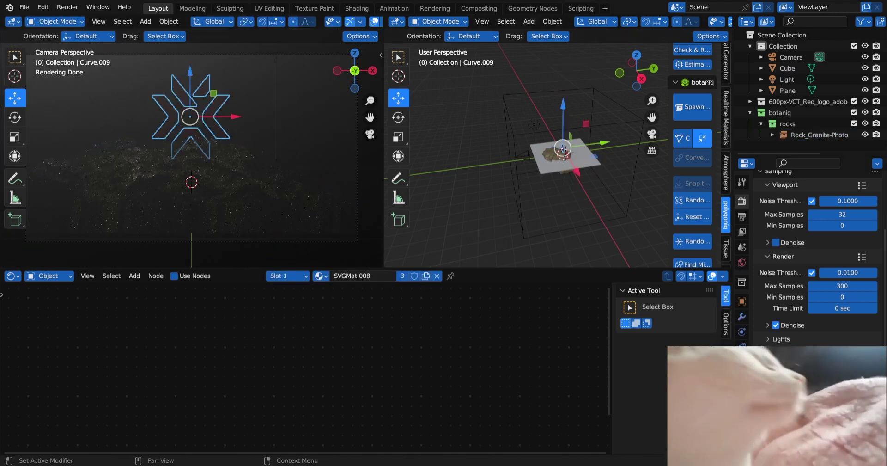
{"action": "left_click", "coordinate": [726, 116]}
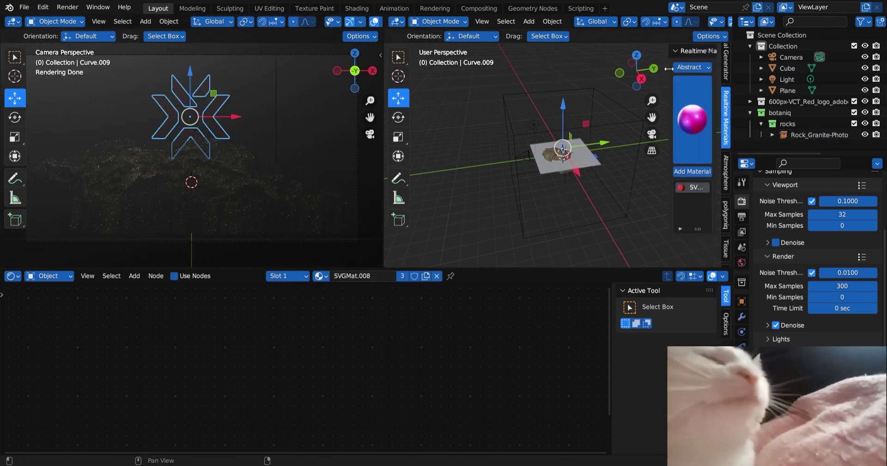
{"action": "left_click_drag", "start_coordinate": [670, 125], "coordinate": [578, 121]}
{"action": "left_click", "coordinate": [607, 69]}
{"action": "left_click", "coordinate": [621, 128]}
{"action": "left_click", "coordinate": [621, 126]}
{"action": "left_click", "coordinate": [464, 247]}
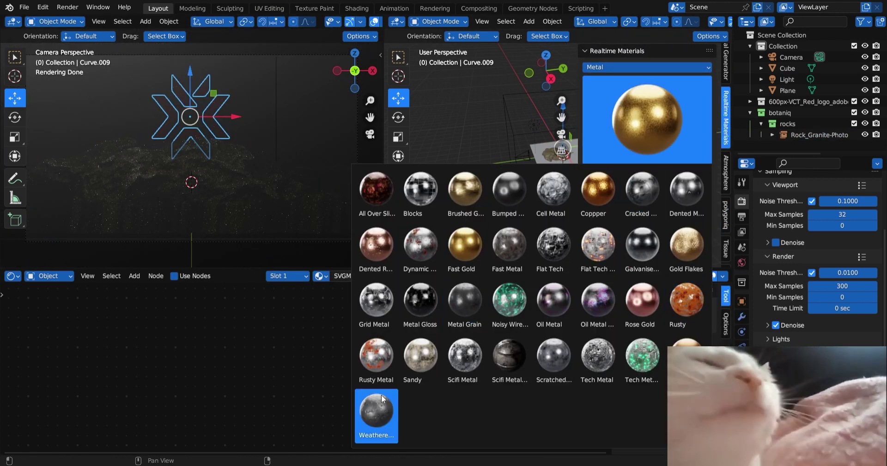
{"action": "left_click", "coordinate": [376, 410]}
{"action": "left_click", "coordinate": [648, 172]}
{"action": "left_click", "coordinate": [313, 383]}
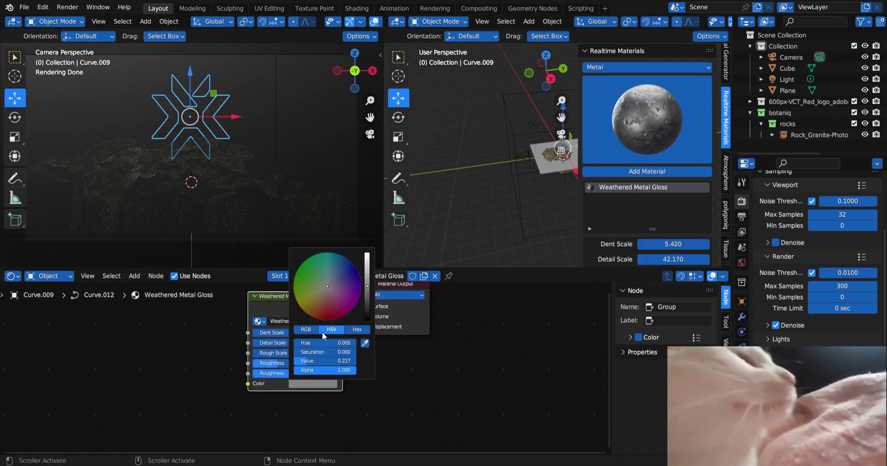
- Reposition the camera and set its focal length to 35 mm
{"action": "left_click", "coordinate": [521, 163]}
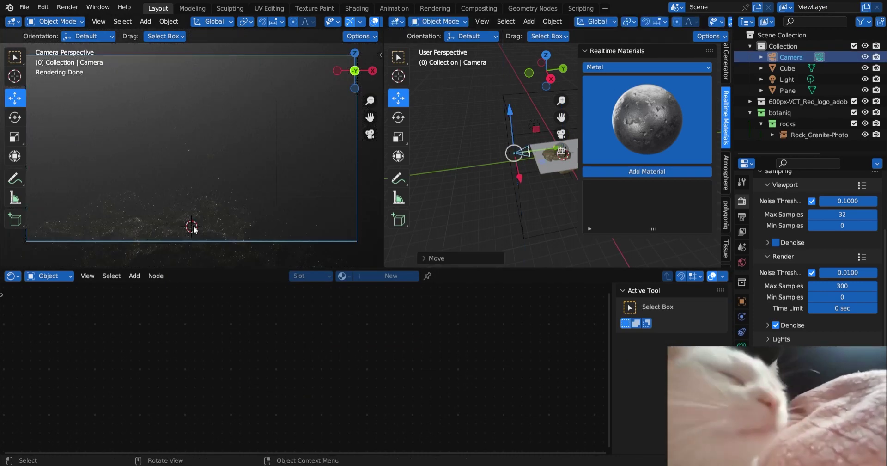
{"action": "left_click", "coordinate": [525, 134]}
{"action": "left_click", "coordinate": [526, 156]}
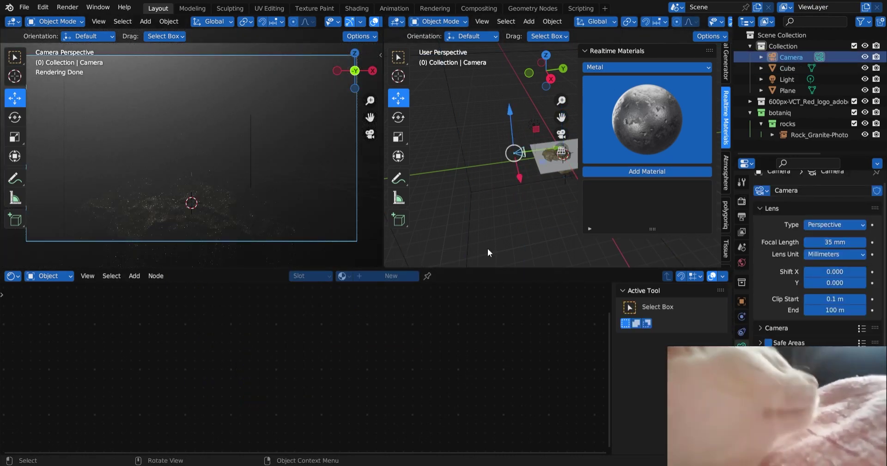
- Duplicate the point light and place the copy over the edge of the ground plane
{"action": "key", "text": "n"}
{"action": "left_click_drag", "start_coordinate": [705, 70], "coordinate": [589, 74]}
{"action": "left_click", "coordinate": [586, 146]}
{"action": "key", "text": "shift+d"}
{"action": "left_click", "coordinate": [516, 124]}
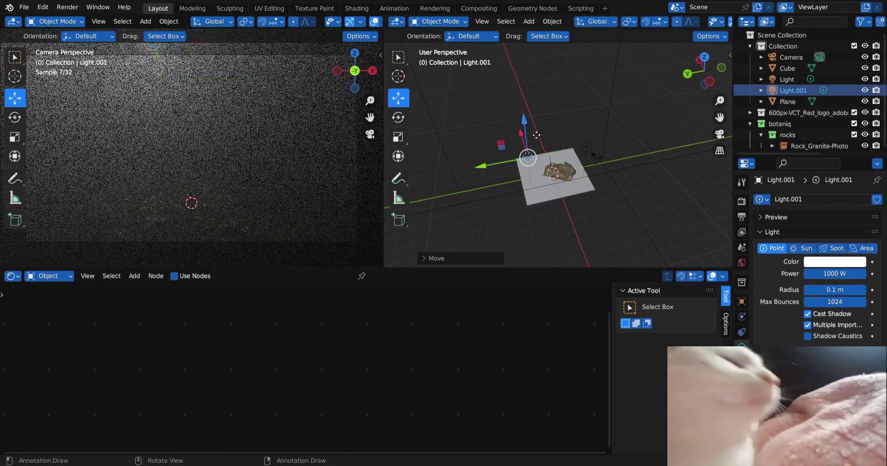
- Move the duplicated light behind the logo so that it backlights it in the camera view
{"action": "key", "text": "g"}
{"action": "left_click", "coordinate": [518, 160]}
{"action": "left_click_drag", "start_coordinate": [705, 70], "coordinate": [601, 74]}
{"action": "left_click_drag", "start_coordinate": [570, 135], "coordinate": [592, 138]}
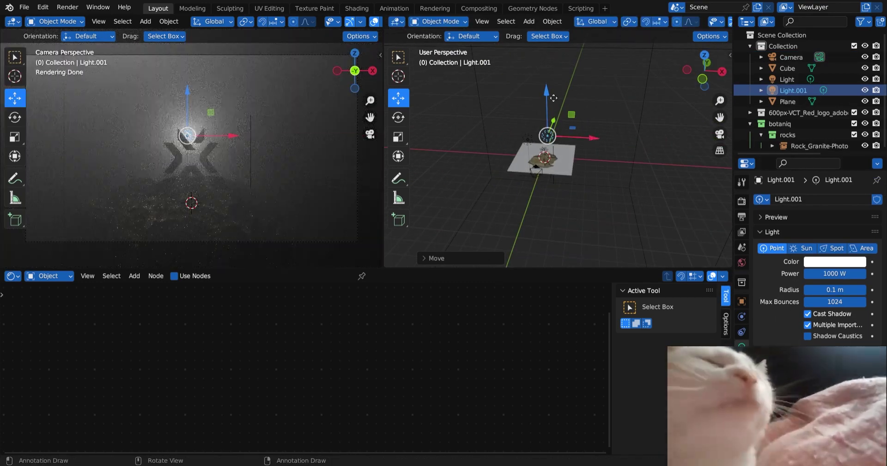
- Set the duplicated light's power to 300 W
{"action": "left_click", "coordinate": [840, 274]}
{"action": "type", "text": "300"}
{"action": "key", "text": "Return"}
- Set the output resolution X to 1080 px for a square render
{"action": "left_click", "coordinate": [741, 201]}
{"action": "left_click", "coordinate": [741, 216]}
{"action": "left_click", "coordinate": [852, 214]}
{"action": "type", "text": "1080"}
{"action": "key", "text": "Return"}
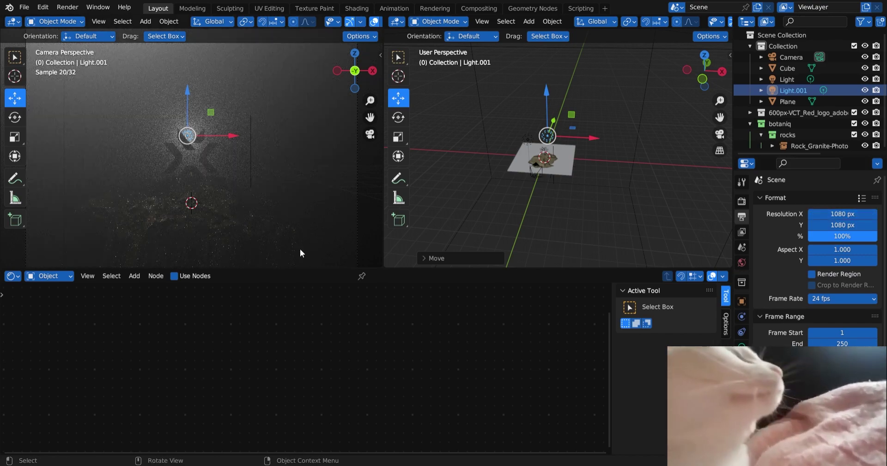
- Set the original light's power to 300 W and shift it slightly along the X axis
{"action": "scroll", "coordinate": [301, 249], "scroll_direction": "down", "scroll_amount": 2}
{"action": "left_click_drag", "start_coordinate": [277, 268], "coordinate": [259, 368]}
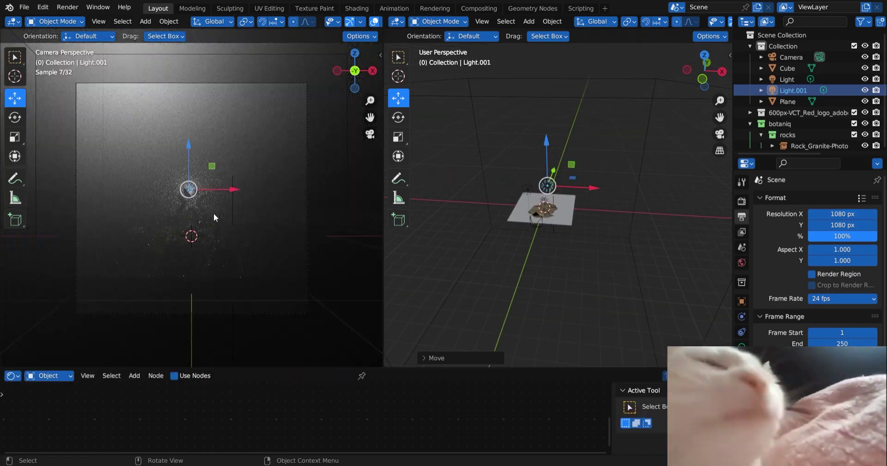
{"action": "left_click", "coordinate": [527, 189]}
{"action": "left_click", "coordinate": [741, 344]}
{"action": "type", "text": "300"}
{"action": "scroll", "coordinate": [189, 139], "scroll_direction": "down", "scroll_amount": 4}
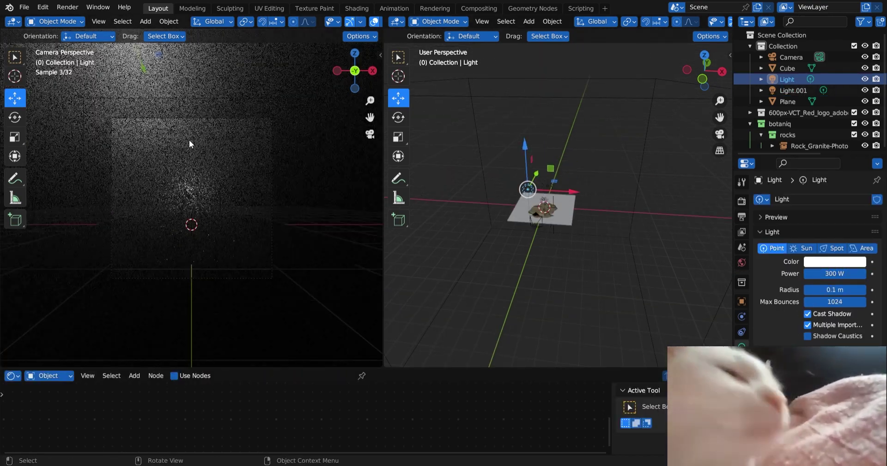
{"action": "left_click_drag", "start_coordinate": [192, 86], "coordinate": [226, 86]}
{"action": "scroll", "coordinate": [204, 213], "scroll_direction": "up", "scroll_amount": 4}
- Scale the ground plane up by a factor of 10
{"action": "left_click", "coordinate": [565, 225]}
{"action": "type", "text": "s"}
{"action": "type", "text": "10"}
{"action": "key", "text": "Return"}
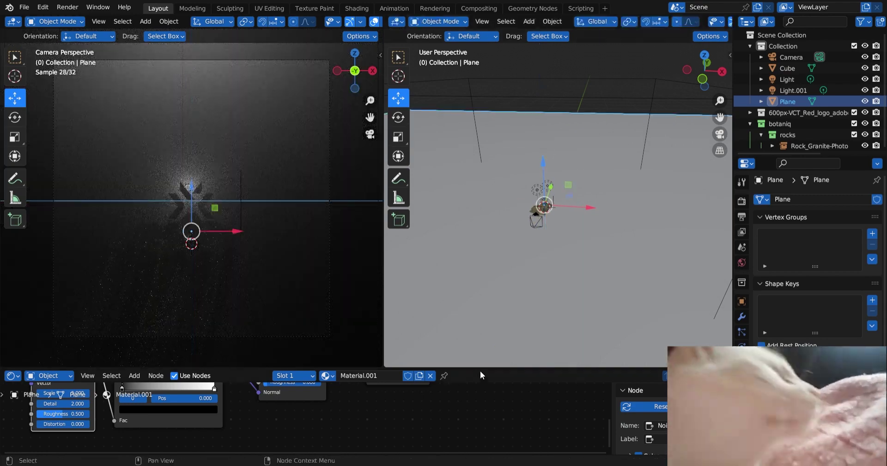
- Delete the ground plane and paste the copied water object in its place
{"action": "left_click_drag", "start_coordinate": [188, 369], "coordinate": [188, 204]}
{"action": "scroll", "coordinate": [187, 354], "scroll_direction": "down", "scroll_amount": 1}
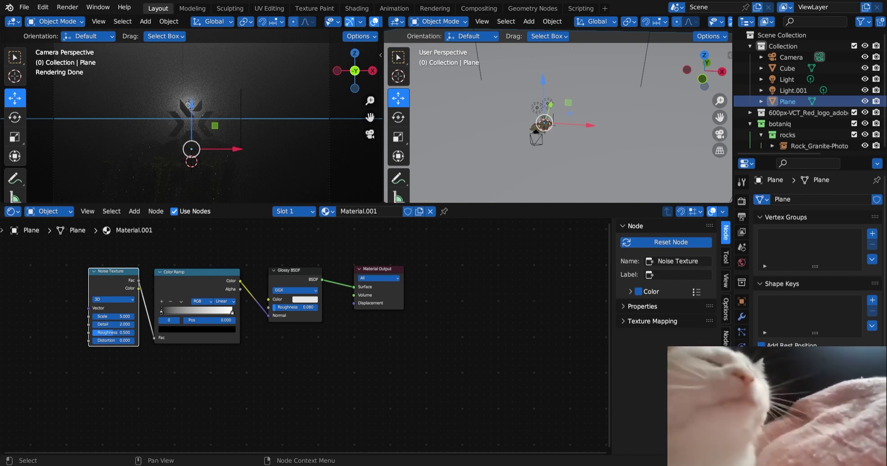
{"action": "key", "text": "Delete"}
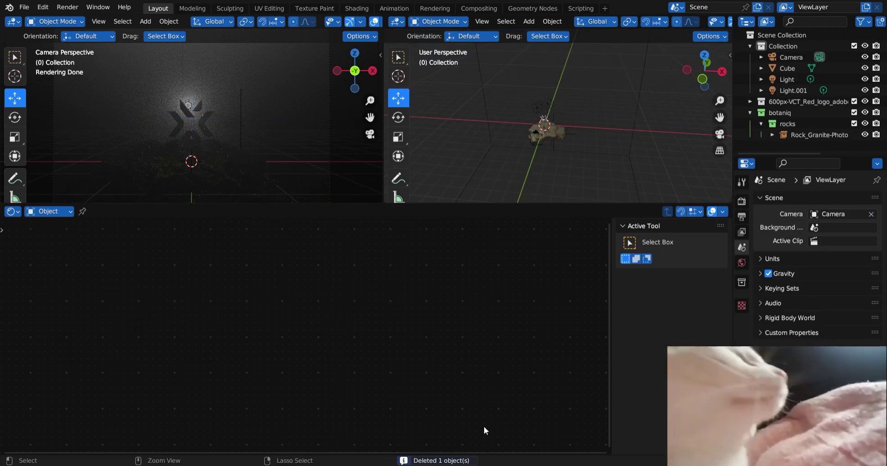
{"action": "key", "text": "ctrl+v"}
{"action": "scroll", "coordinate": [277, 152], "scroll_direction": "down", "scroll_amount": 3}
{"action": "left_click_drag", "start_coordinate": [237, 203], "coordinate": [250, 267]}
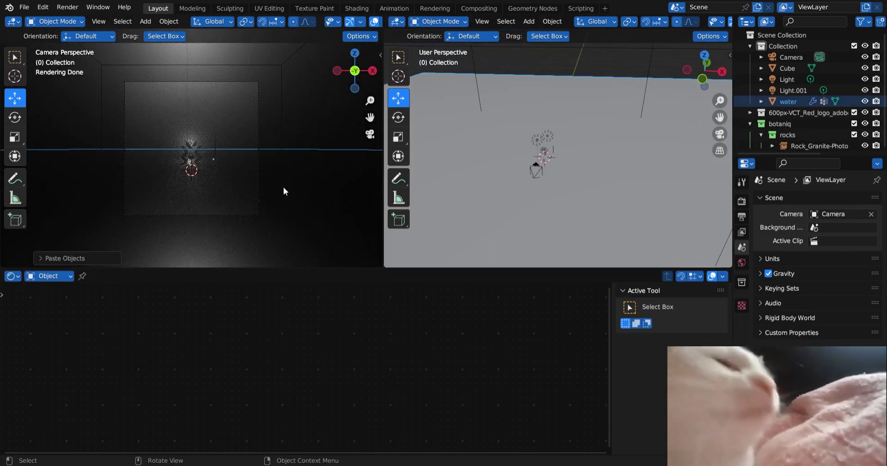
- Lower the water plane slightly along the Z axis so the rock rises above its surface, and save the file
{"action": "left_click", "coordinate": [284, 190]}
{"action": "left_click_drag", "start_coordinate": [180, 380], "coordinate": [208, 381]}
{"action": "scroll", "coordinate": [271, 237], "scroll_direction": "up", "scroll_amount": 2}
{"action": "scroll", "coordinate": [805, 127], "scroll_direction": "down", "scroll_amount": 1}
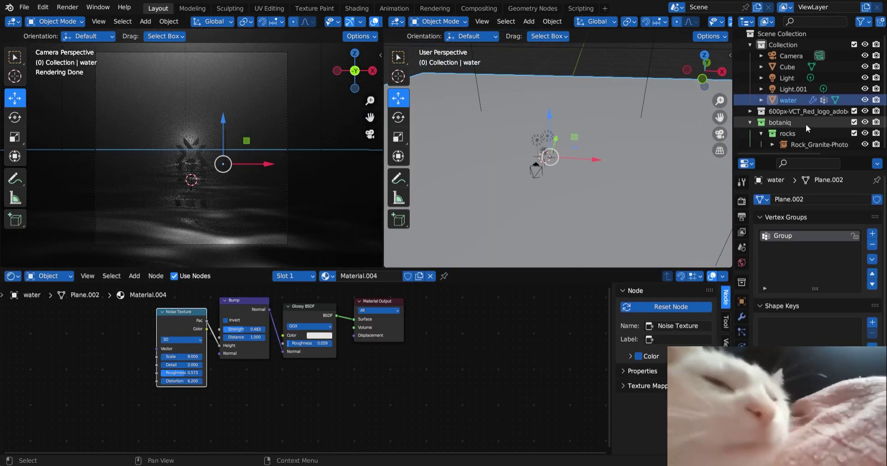
{"action": "left_click", "coordinate": [809, 144]}
{"action": "left_click", "coordinate": [581, 214]}
{"action": "left_click_drag", "start_coordinate": [549, 116], "coordinate": [551, 124]}
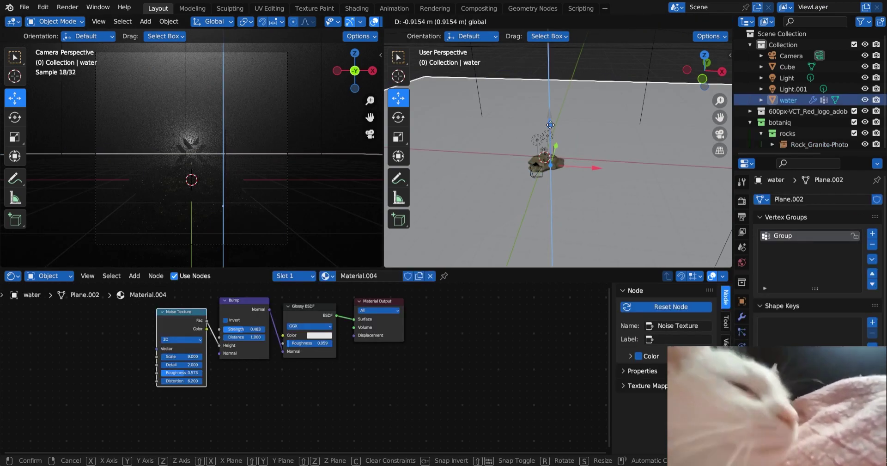
{"action": "left_click", "coordinate": [268, 198]}
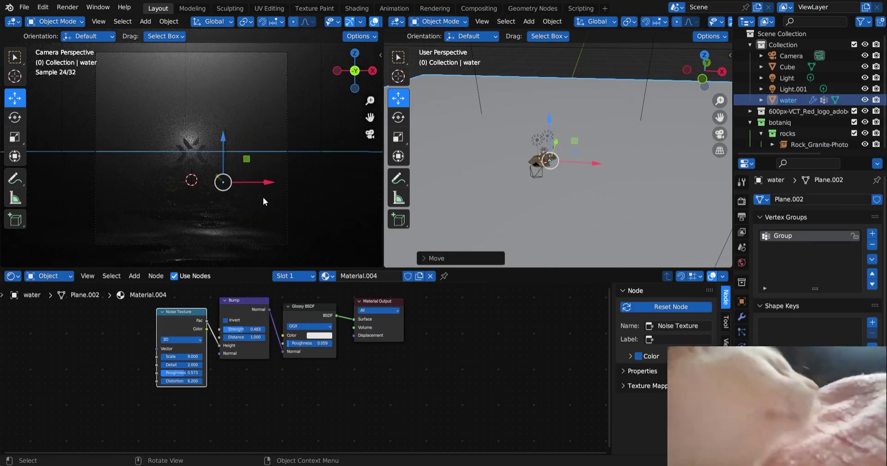
{"action": "key", "text": "ctrl+s"}
{"action": "scroll", "coordinate": [245, 217], "scroll_direction": "up", "scroll_amount": 1}
- Display the enlarged camera view in solid shading and raise the granite rock slightly along the Z axis
{"action": "left_click_drag", "start_coordinate": [296, 269], "coordinate": [508, 393]}
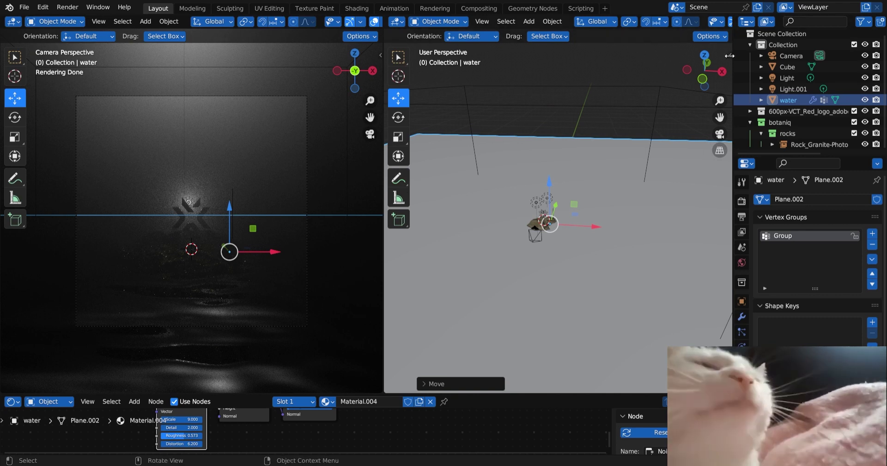
{"action": "left_click", "coordinate": [730, 56]}
{"action": "left_click", "coordinate": [260, 143]}
{"action": "key", "text": "z"}
{"action": "left_click", "coordinate": [362, 155]}
{"action": "left_click", "coordinate": [232, 261]}
{"action": "left_click_drag", "start_coordinate": [233, 242], "coordinate": [235, 227]}
- Raise the logo above the rock and move it along the Y axis toward the camera
{"action": "left_click", "coordinate": [201, 207]}
{"action": "left_click_drag", "start_coordinate": [190, 171], "coordinate": [187, 132]}
{"action": "left_click_drag", "start_coordinate": [578, 129], "coordinate": [697, 129]}
{"action": "middle_click_drag", "start_coordinate": [605, 129], "coordinate": [494, 138]}
{"action": "left_click_drag", "start_coordinate": [616, 210], "coordinate": [594, 213]}
{"action": "left_click_drag", "start_coordinate": [550, 159], "coordinate": [552, 163]}
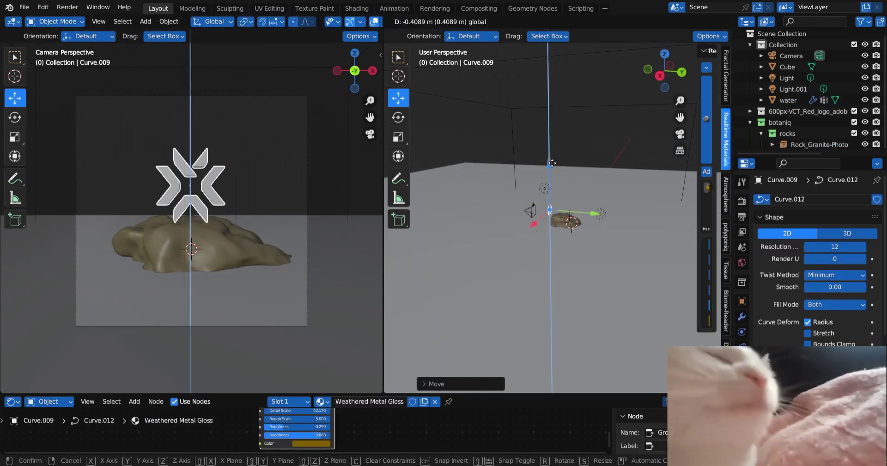
{"action": "key", "text": "Escape"}
- Show the timeline with an end frame of 300 and keyframe the logo's rotation at frame 0
{"action": "left_click_drag", "start_coordinate": [254, 394], "coordinate": [254, 322]}
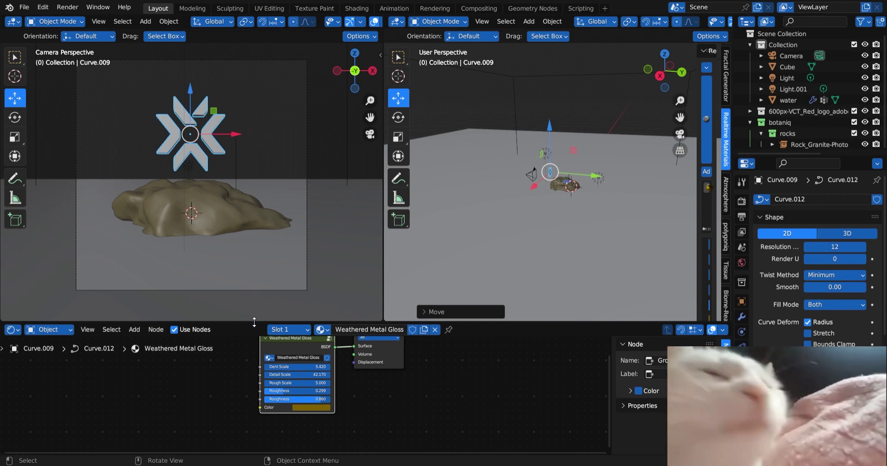
{"action": "left_click", "coordinate": [13, 329]}
{"action": "left_click", "coordinate": [203, 362]}
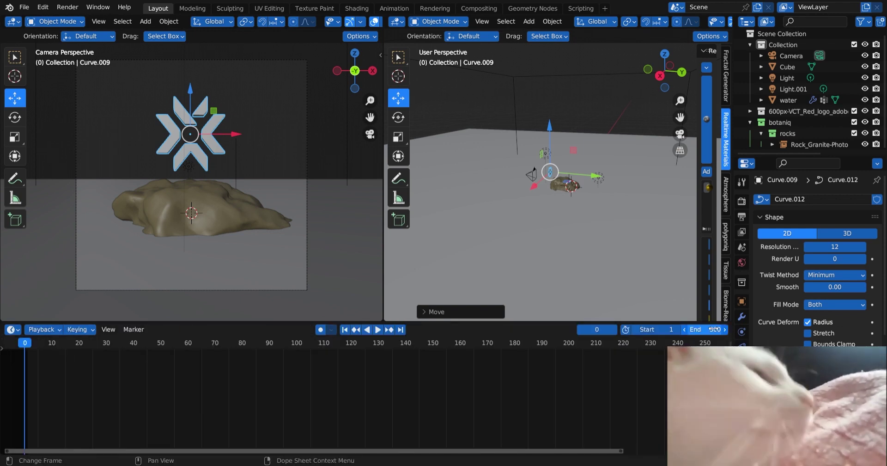
{"action": "left_click_drag", "start_coordinate": [619, 451], "coordinate": [666, 451]}
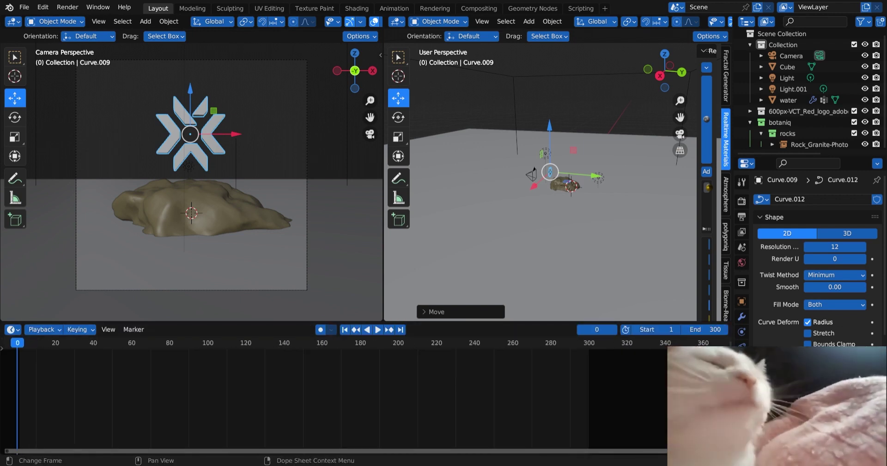
{"action": "left_click", "coordinate": [741, 300]}
{"action": "right_click", "coordinate": [825, 291]}
{"action": "left_click", "coordinate": [825, 291]}
- Keyframe the logo's spin about its Z axis at frame 300 and preview the animation, ending back at frame 0
{"action": "left_click", "coordinate": [589, 343]}
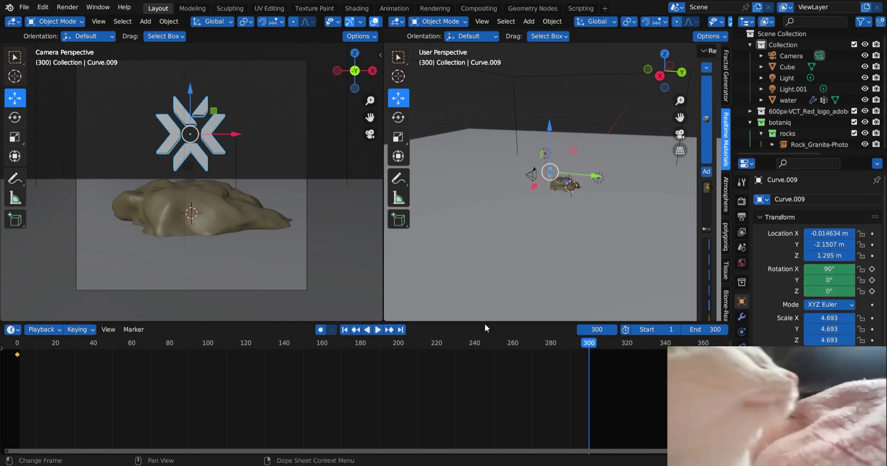
{"action": "right_click", "coordinate": [835, 294]}
{"action": "left_click", "coordinate": [835, 294]}
{"action": "key", "text": "space"}
{"action": "key", "text": "space"}
{"action": "left_click_drag", "start_coordinate": [258, 344], "coordinate": [17, 358]}
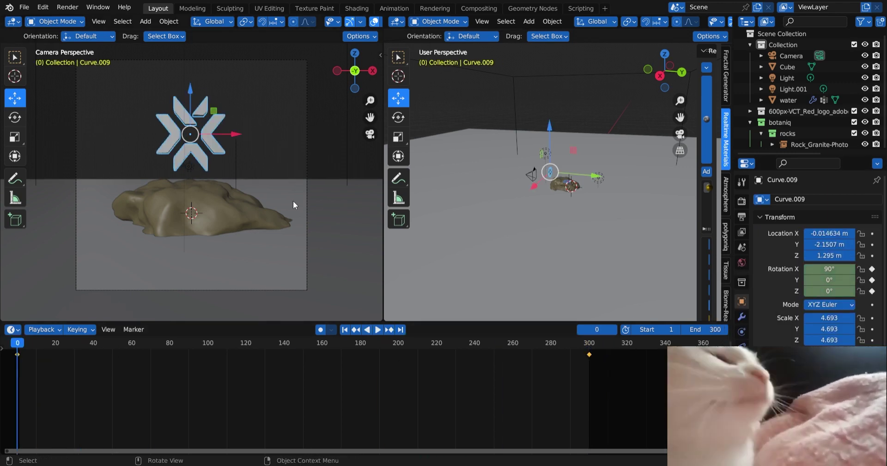
- Stretch the granite rock along the X axis to an X scale of about 3.970
{"action": "left_click", "coordinate": [235, 221]}
{"action": "key", "text": "s"}
{"action": "key", "text": "y"}
{"action": "key", "text": "x"}
{"action": "left_click", "coordinate": [307, 230]}
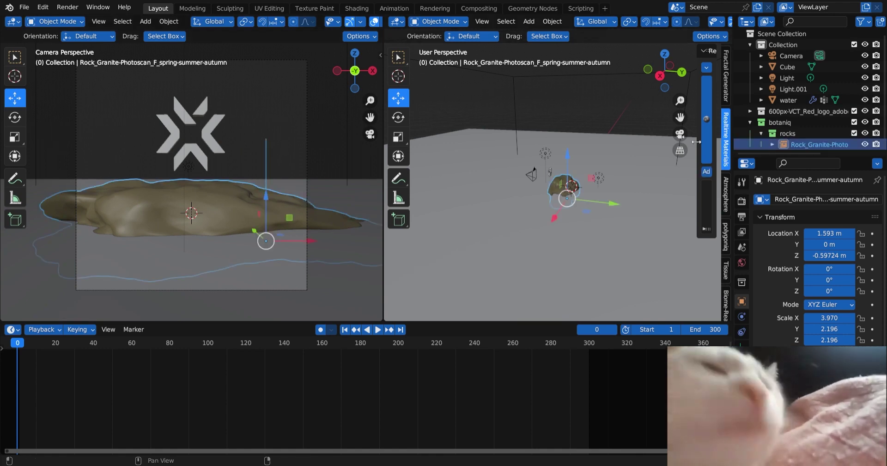
- Make an editable duplicate of the granite rock with the polygoniq tools at hand and hide the original in viewport and renders
{"action": "left_click_drag", "start_coordinate": [697, 105], "coordinate": [610, 107]}
{"action": "left_click", "coordinate": [726, 237]}
{"action": "scroll", "coordinate": [672, 261], "scroll_direction": "down", "scroll_amount": 10}
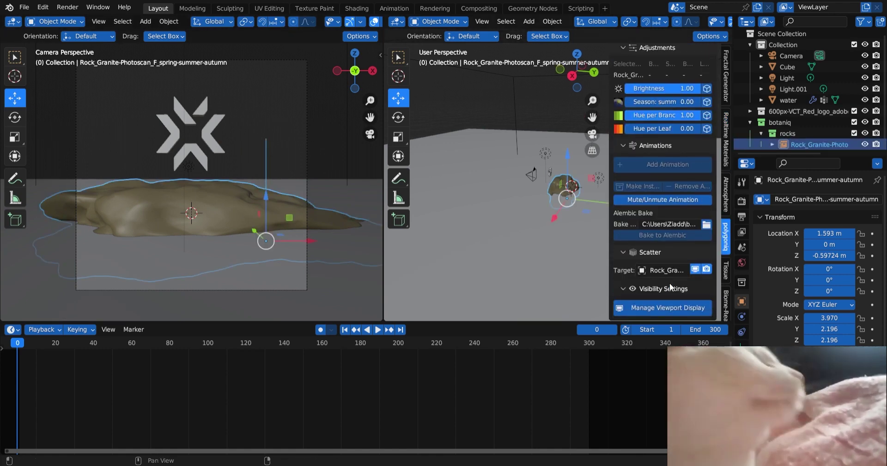
{"action": "key", "text": "shift+d"}
{"action": "left_click", "coordinate": [240, 214]}
{"action": "scroll", "coordinate": [832, 130], "scroll_direction": "down", "scroll_amount": 1}
{"action": "left_click", "coordinate": [864, 133]}
{"action": "left_click", "coordinate": [875, 133]}
- Scatter the grass and flower assets over the rock copy and check them in rendered shading
{"action": "scroll", "coordinate": [665, 185], "scroll_direction": "up", "scroll_amount": 10}
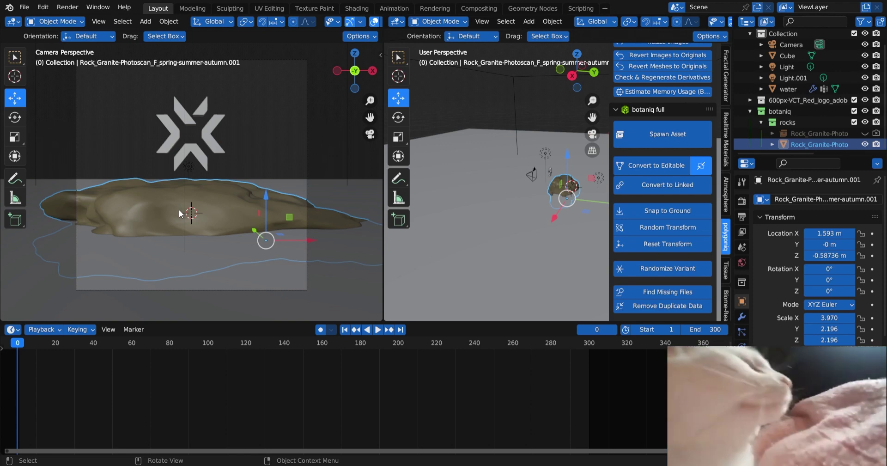
{"action": "scroll", "coordinate": [687, 235], "scroll_direction": "down", "scroll_amount": 10}
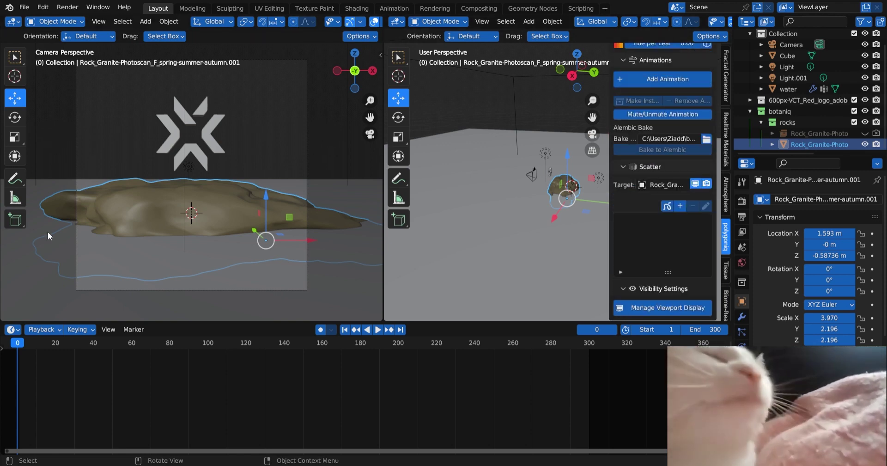
{"action": "left_click", "coordinate": [680, 206]}
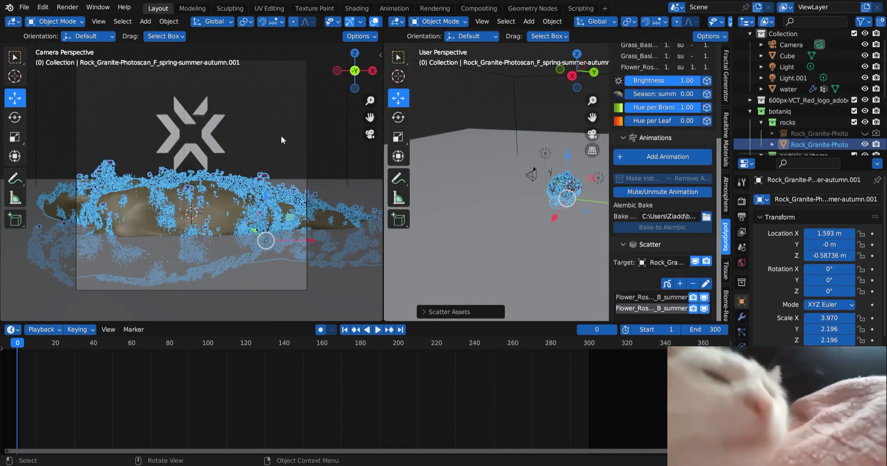
{"action": "left_click", "coordinate": [281, 135]}
{"action": "key", "text": "z"}
{"action": "left_click", "coordinate": [290, 72]}
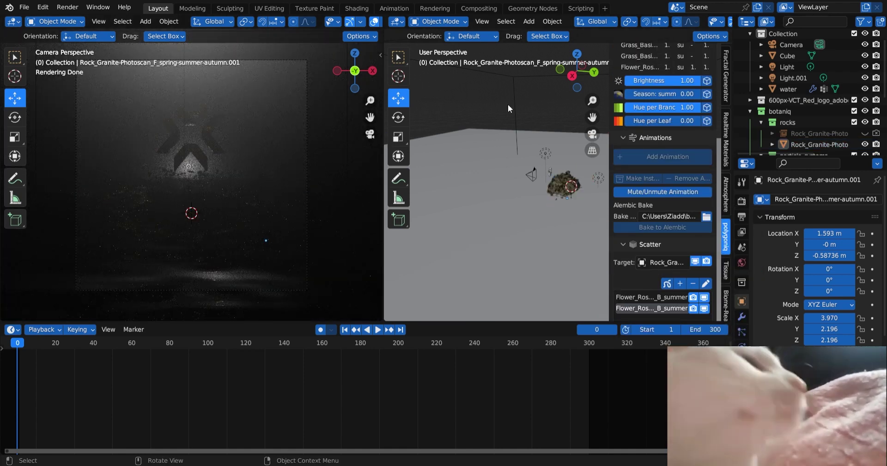
- Replace the timeline with the Shader Editor in the lower area
{"action": "left_click", "coordinate": [509, 106]}
{"action": "left_click", "coordinate": [12, 329]}
{"action": "left_click", "coordinate": [39, 431]}
{"action": "scroll", "coordinate": [306, 370], "scroll_direction": "up", "scroll_amount": 6}
{"action": "middle_click_drag", "start_coordinate": [286, 361], "coordinate": [287, 407]}
{"action": "left_click_drag", "start_coordinate": [272, 406], "coordinate": [264, 383]}
- Raise the light behind the logo to a Z location of about 1.6164 m and save the file
{"action": "left_click", "coordinate": [274, 116]}
{"action": "left_click", "coordinate": [190, 163]}
{"action": "left_click", "coordinate": [190, 163]}
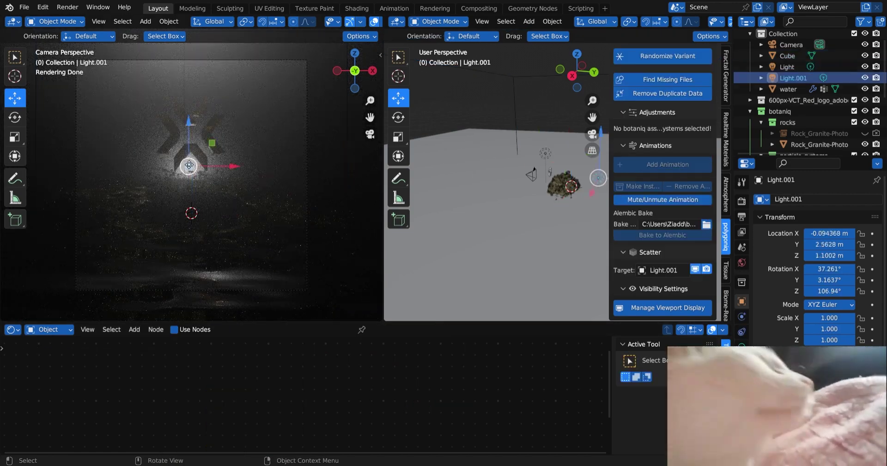
{"action": "left_click_drag", "start_coordinate": [191, 121], "coordinate": [193, 106]}
{"action": "scroll", "coordinate": [262, 153], "scroll_direction": "up", "scroll_amount": 1}
{"action": "key", "text": "ctrl+s"}
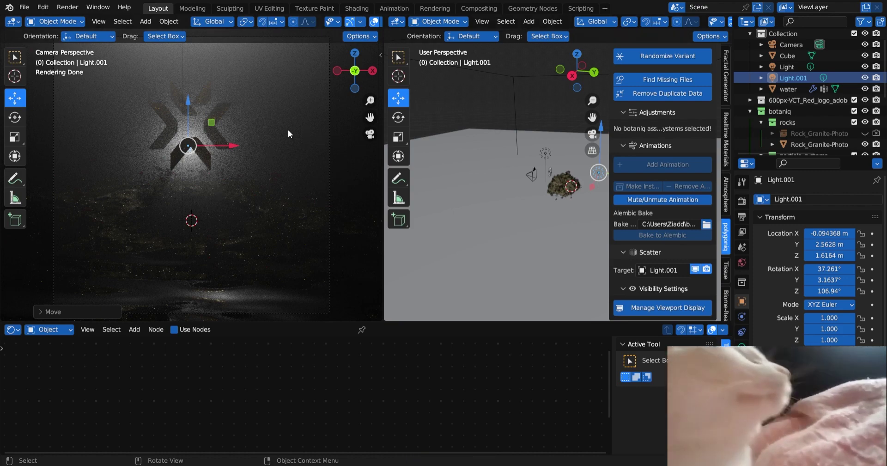
- Set the power of the light above the logo to 100 W
{"action": "scroll", "coordinate": [288, 129], "scroll_direction": "down", "scroll_amount": 5}
{"action": "left_click", "coordinate": [187, 60]}
{"action": "key", "text": "Return"}
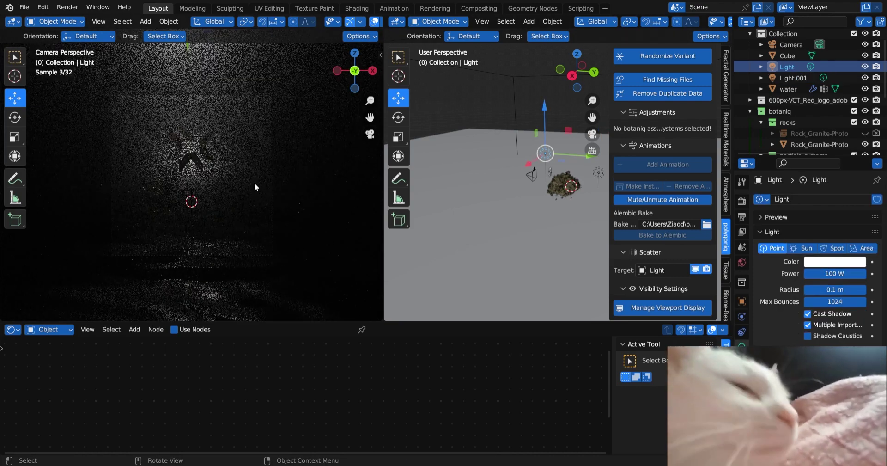
{"action": "scroll", "coordinate": [254, 182], "scroll_direction": "up", "scroll_amount": 2}
{"action": "left_click_drag", "start_coordinate": [611, 172], "coordinate": [641, 172]}
- Try a saturated pink colour on the upper light and on the back light, undoing each change
{"action": "left_click", "coordinate": [826, 263]}
{"action": "left_click", "coordinate": [831, 201]}
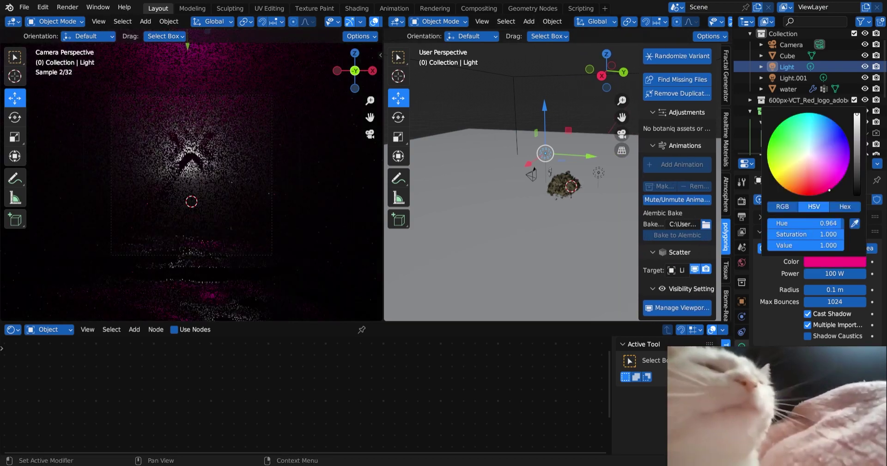
{"action": "key", "text": "ctrl+z"}
{"action": "left_click", "coordinate": [599, 174]}
{"action": "left_click", "coordinate": [831, 262]}
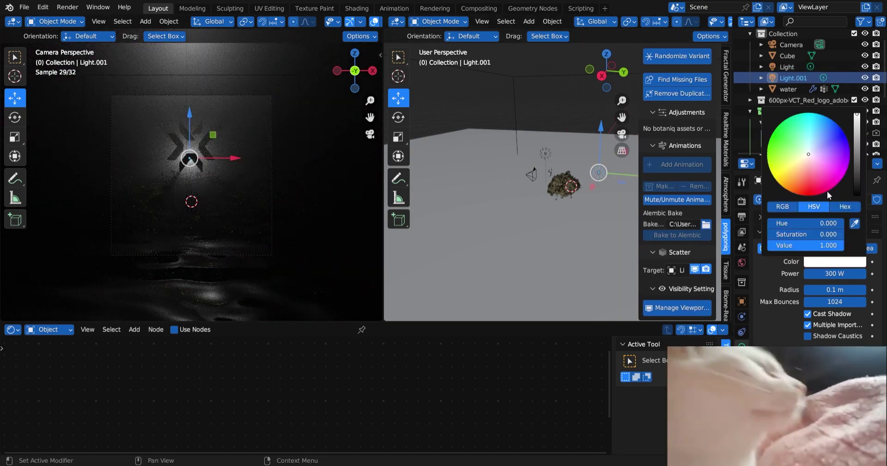
{"action": "left_click", "coordinate": [827, 190]}
{"action": "key", "text": "ctrl+z"}
- Set the output resolution Y to 1920 px for a vertical render and play the animation to frame 51
{"action": "left_click", "coordinate": [218, 126]}
{"action": "key", "text": "ctrl+s"}
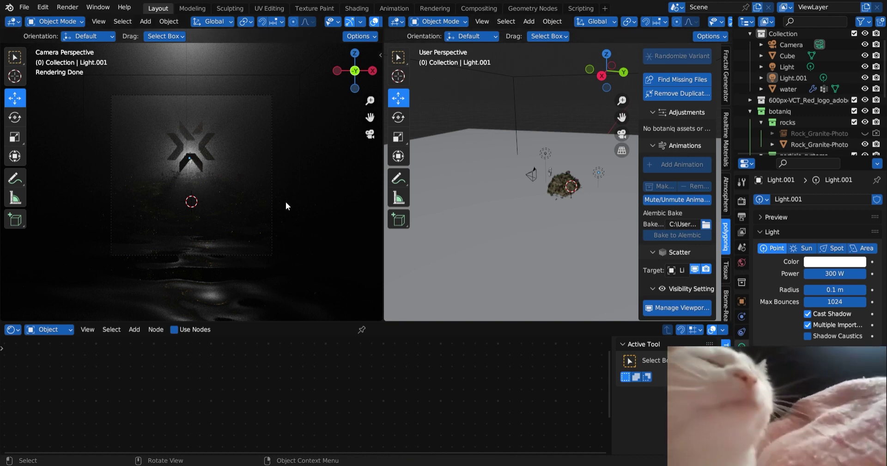
{"action": "left_click", "coordinate": [742, 201]}
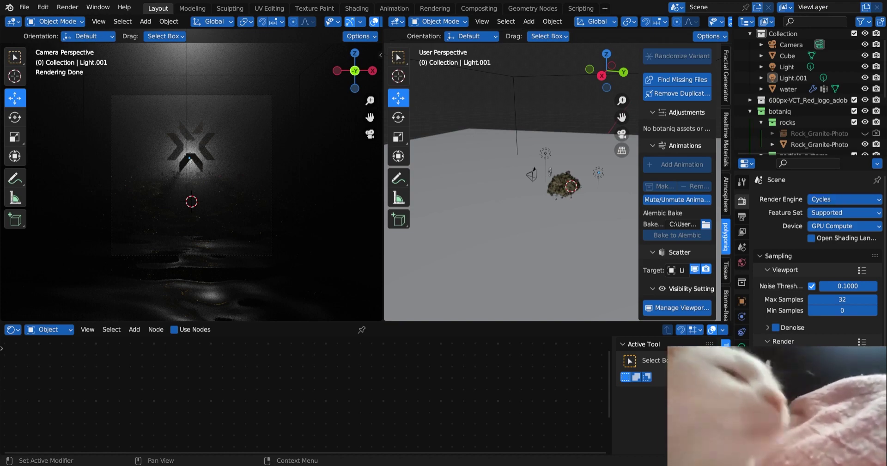
{"action": "left_click", "coordinate": [742, 216]}
{"action": "left_click", "coordinate": [842, 225]}
{"action": "type", "text": "1920"}
{"action": "key", "text": "Return"}
{"action": "key", "text": "space"}
{"action": "key", "text": "space"}
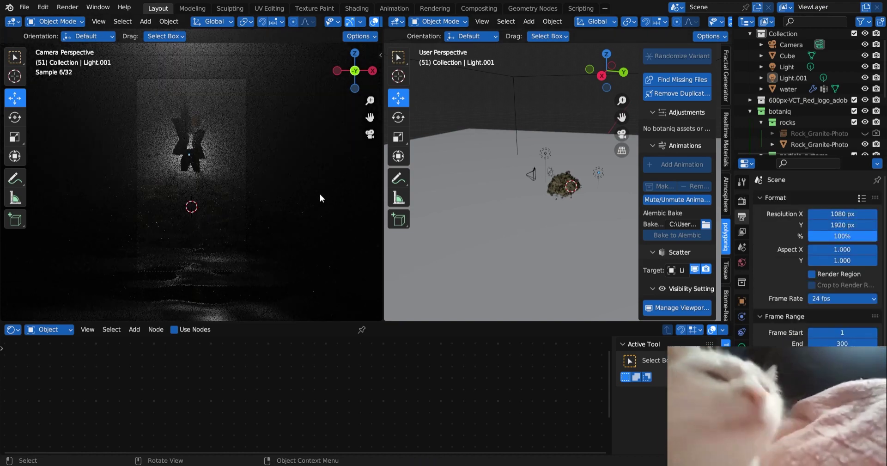
- Raise the back light along the Z axis behind the logo
{"action": "left_click", "coordinate": [598, 172]}
{"action": "key", "text": "g"}
{"action": "key", "text": "z"}
{"action": "left_click", "coordinate": [588, 160]}
{"action": "middle_click_drag", "start_coordinate": [447, 157], "coordinate": [530, 184]}
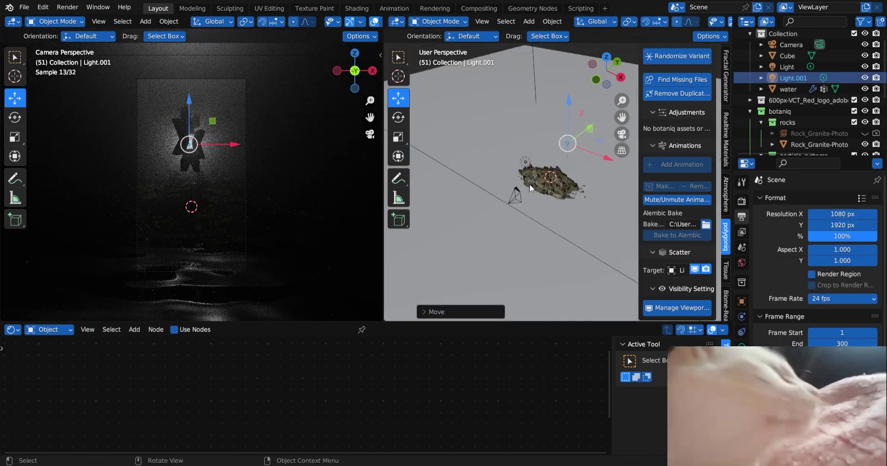
- Duplicate the back light, place the copy to the left of the logo and set its power to 10 W
{"action": "scroll", "coordinate": [530, 184], "scroll_direction": "up", "scroll_amount": 5}
{"action": "key", "text": "shift+d"}
{"action": "right_click", "coordinate": [589, 98]}
{"action": "left_click_drag", "start_coordinate": [595, 88], "coordinate": [454, 150]}
{"action": "left_click", "coordinate": [741, 345]}
{"action": "left_click", "coordinate": [839, 273]}
{"action": "type", "text": "10"}
{"action": "key", "text": "Return"}
- Duplicate the 10 W light and place the copy to the right of the logo
{"action": "key", "text": "shift+d"}
{"action": "right_click", "coordinate": [453, 150]}
{"action": "left_click_drag", "start_coordinate": [472, 202], "coordinate": [519, 232]}
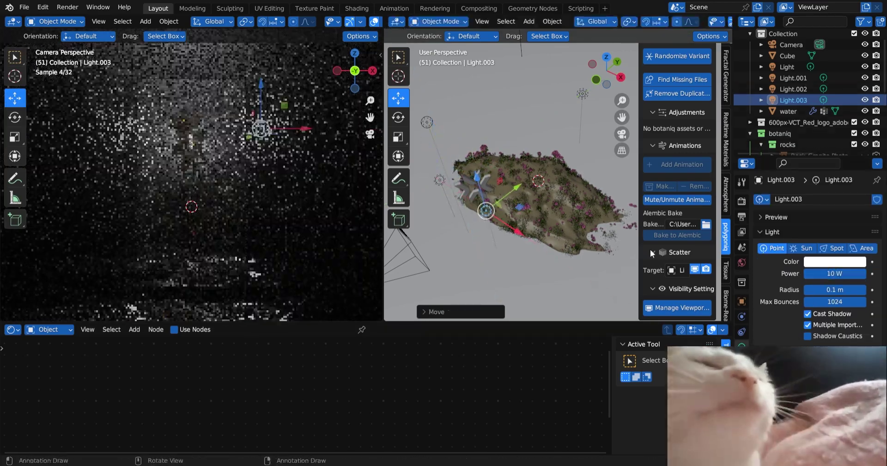
- Colour both 10 W lights beside the logo saturated pink and save the file
{"action": "left_click", "coordinate": [835, 261]}
{"action": "left_click", "coordinate": [826, 191]}
{"action": "left_click", "coordinate": [440, 180]}
{"action": "left_click", "coordinate": [834, 261]}
{"action": "left_click", "coordinate": [826, 191]}
{"action": "key", "text": "ctrl+s"}
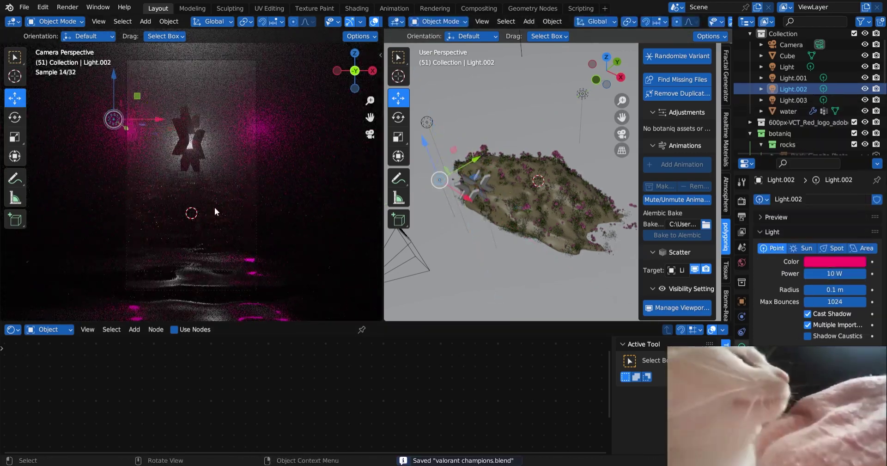
- Change the pink light to the right of the logo into a spot light and raise it high above the logo
{"action": "left_click_drag", "start_coordinate": [231, 322], "coordinate": [249, 346]}
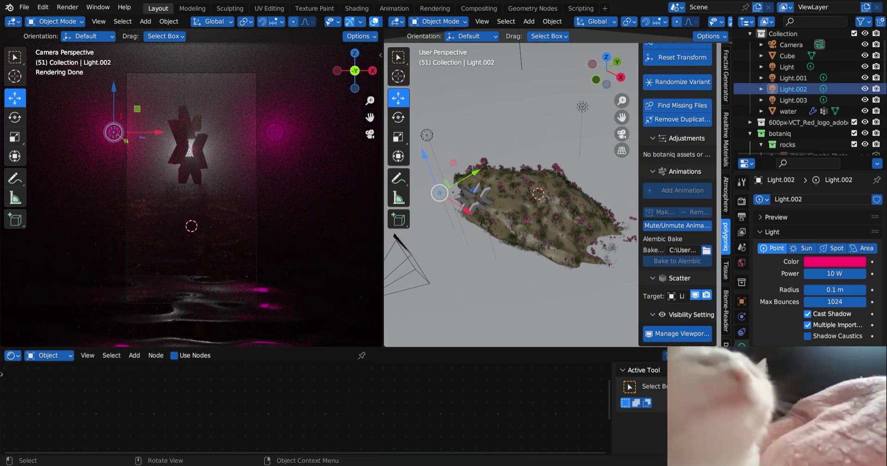
{"action": "left_click", "coordinate": [486, 224]}
{"action": "left_click", "coordinate": [828, 249]}
{"action": "left_click_drag", "start_coordinate": [275, 116], "coordinate": [275, 5]}
- Delete the pink point light to the left of the logo and set the pink spot light's power to 300 W
{"action": "left_click", "coordinate": [111, 133]}
{"action": "key", "text": "Delete"}
{"action": "scroll", "coordinate": [804, 240], "scroll_direction": "down", "scroll_amount": 3}
{"action": "left_click", "coordinate": [793, 88]}
{"action": "left_click", "coordinate": [835, 273]}
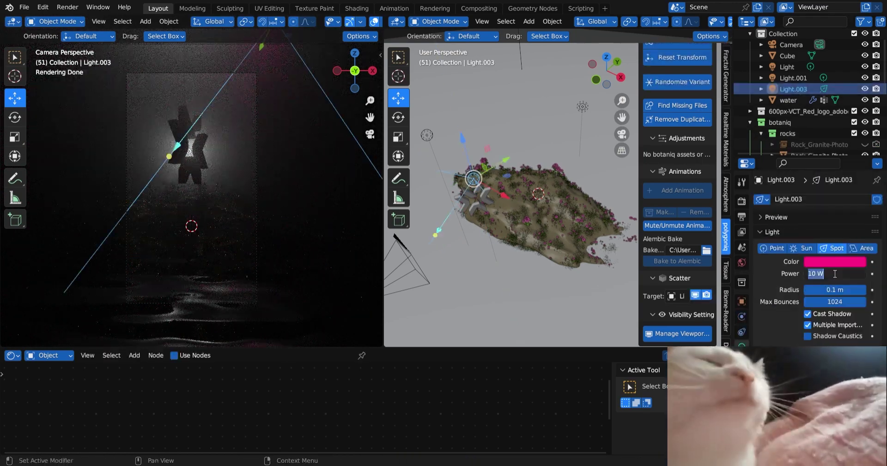
{"action": "type", "text": "300"}
{"action": "key", "text": "Return"}
- Duplicate the pink spot light, move the copy to the upper left of the logo and rotate it toward the logo
{"action": "scroll", "coordinate": [235, 144], "scroll_direction": "down", "scroll_amount": 4}
{"action": "key", "text": "shift+d"}
{"action": "right_click", "coordinate": [261, 105]}
{"action": "left_click_drag", "start_coordinate": [261, 105], "coordinate": [145, 105]}
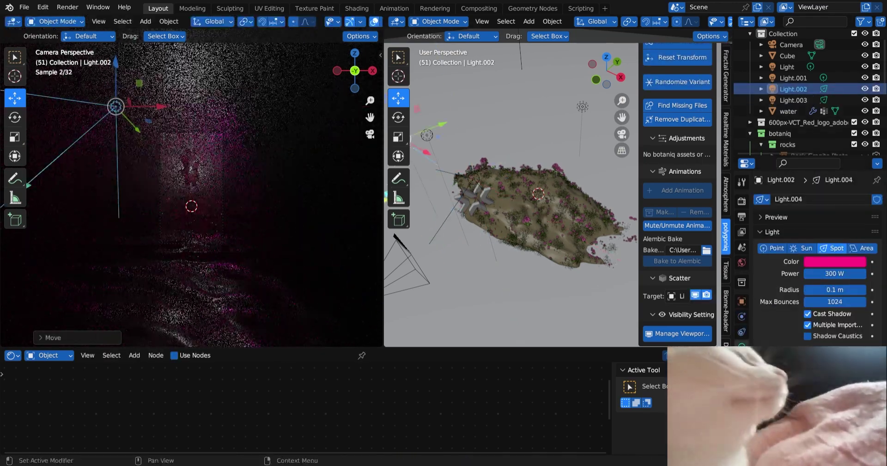
{"action": "left_click", "coordinate": [15, 117]}
{"action": "left_click_drag", "start_coordinate": [116, 147], "coordinate": [157, 110]}
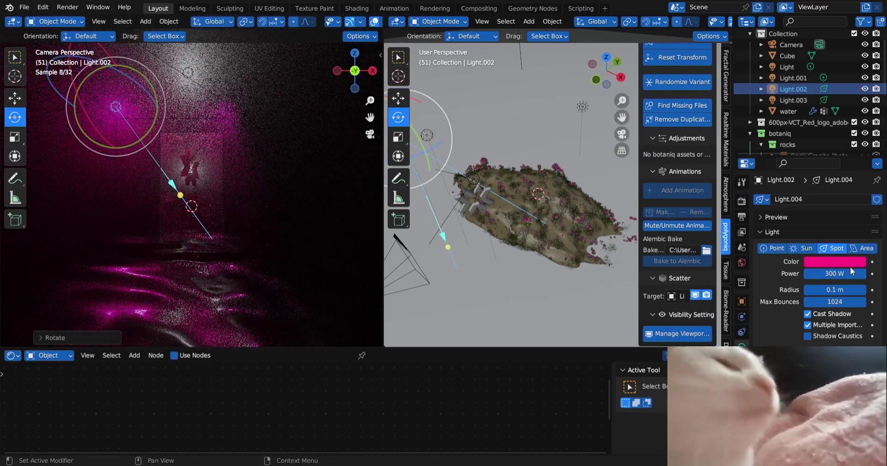
- Change the colour of the left spot light to orange
{"action": "left_click", "coordinate": [846, 262]}
{"action": "left_click_drag", "start_coordinate": [791, 182], "coordinate": [786, 190]}
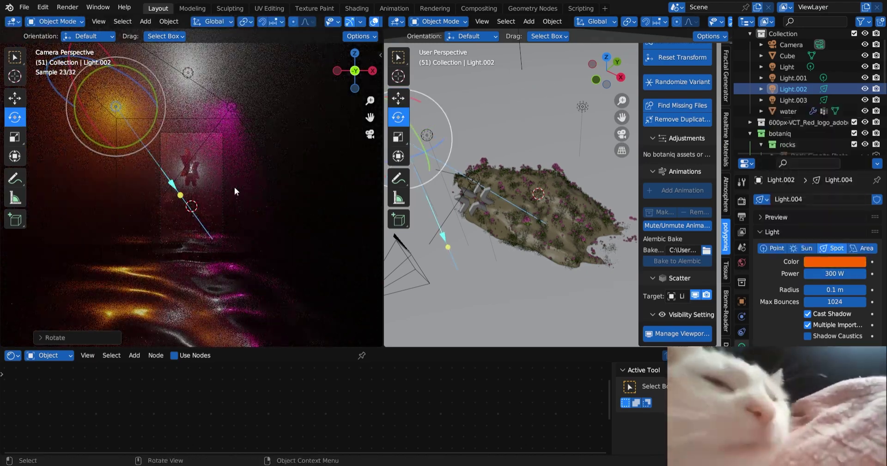
{"action": "scroll", "coordinate": [234, 187], "scroll_direction": "up", "scroll_amount": 3}
{"action": "left_click", "coordinate": [235, 186]}
{"action": "left_click", "coordinate": [228, 152]}
- Save the file and render the image at frame 51
{"action": "scroll", "coordinate": [228, 153], "scroll_direction": "up", "scroll_amount": 1}
{"action": "key", "text": "ctrl+s"}
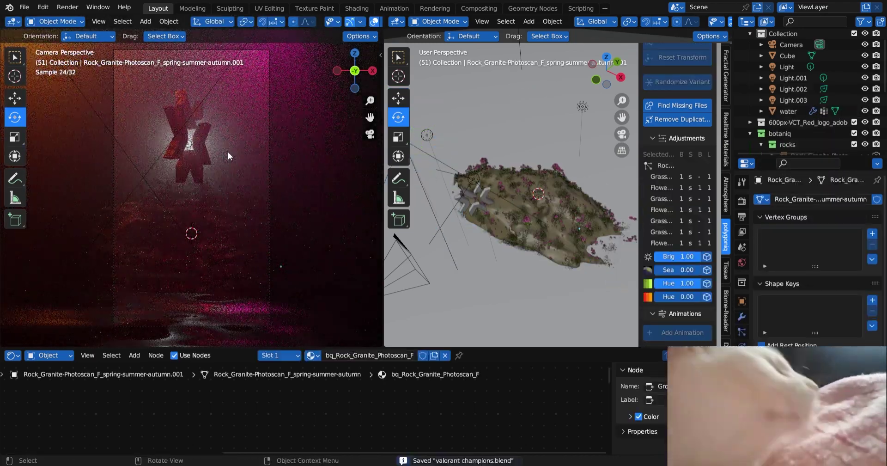
{"action": "key", "text": "F12"}
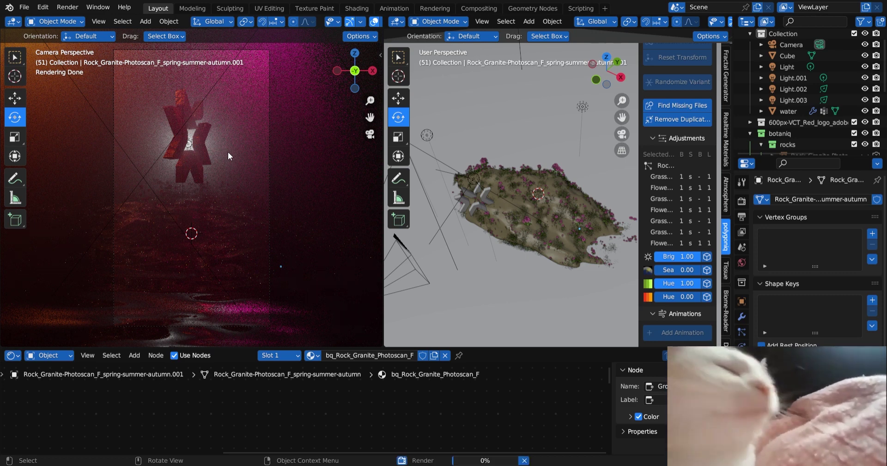
{"action": "key", "text": "ctrl+s"}
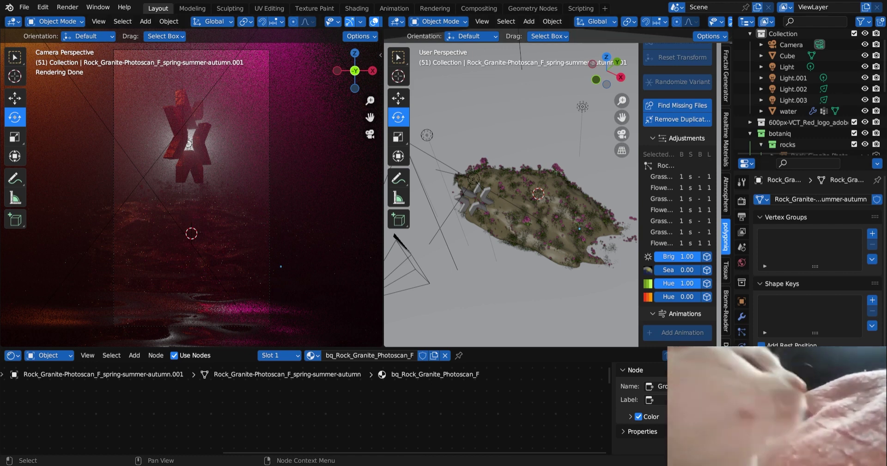
- Set the Noise Texture scale to 2 in the water plane's material and deselect the plane
{"action": "left_click", "coordinate": [515, 303]}
{"action": "key", "text": "g"}
{"action": "scroll", "coordinate": [535, 392], "scroll_direction": "down", "scroll_amount": 1}
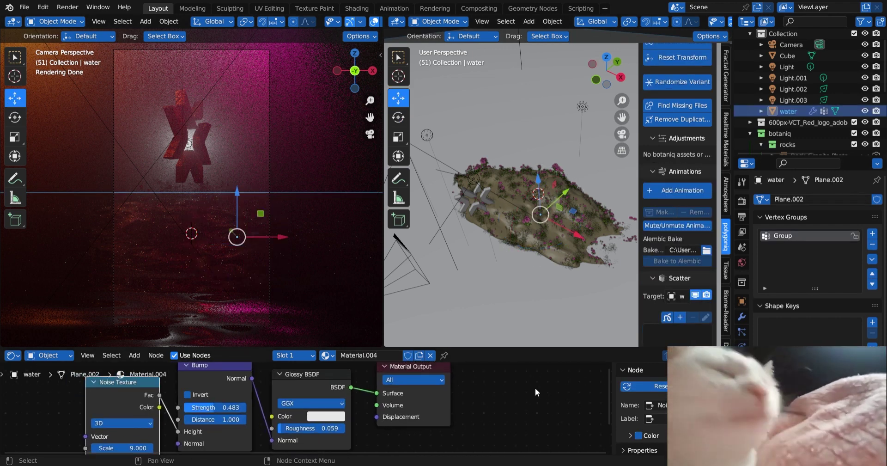
{"action": "left_click_drag", "start_coordinate": [606, 390], "coordinate": [603, 420]}
{"action": "left_click", "coordinate": [129, 406]}
{"action": "type", "text": "2"}
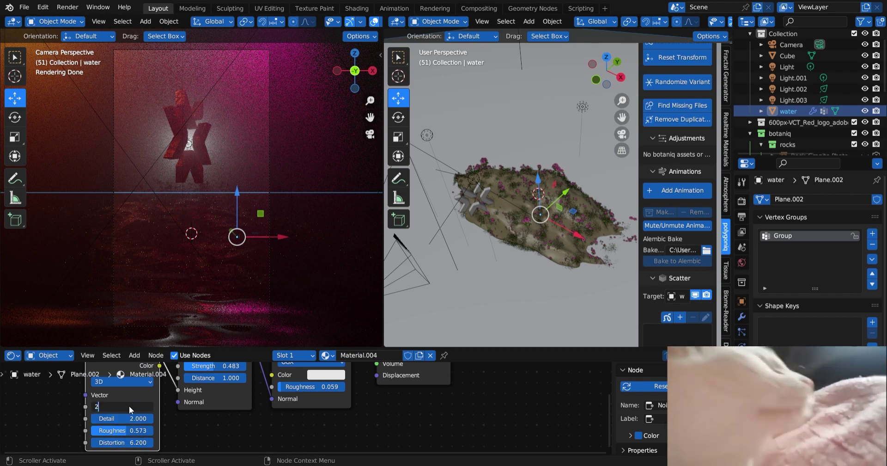
{"action": "key", "text": "Return"}
{"action": "key", "text": "alt+a"}
- Show the scene's render settings, save the file and render frame 51 again with the changed water material
{"action": "key", "text": "ctrl+s"}
{"action": "left_click", "coordinate": [741, 201]}
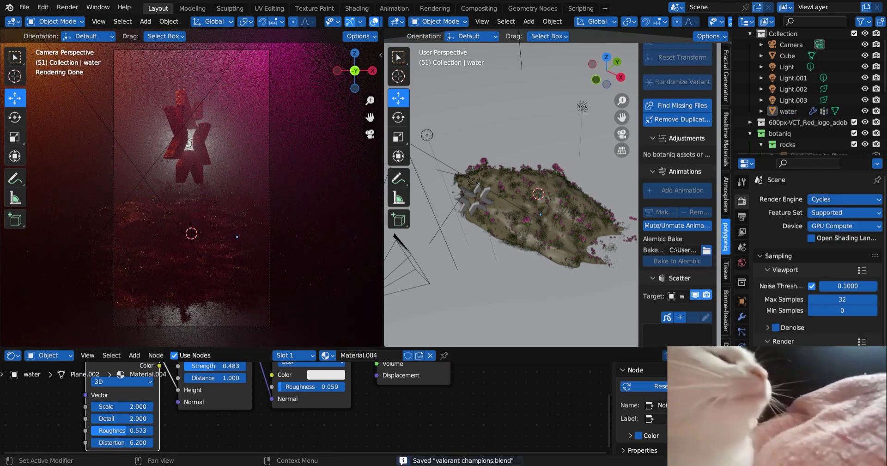
{"action": "key", "text": "F12"}
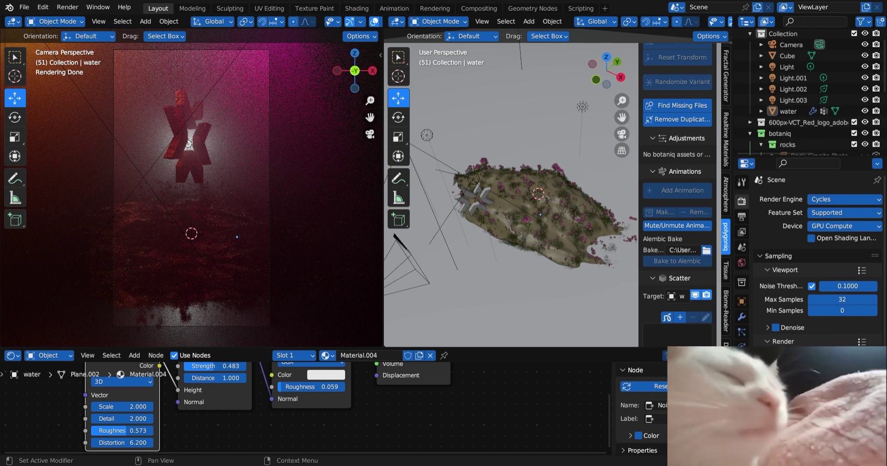
{"action": "key", "text": "ctrl+s"}
{"action": "key", "text": "F12"}
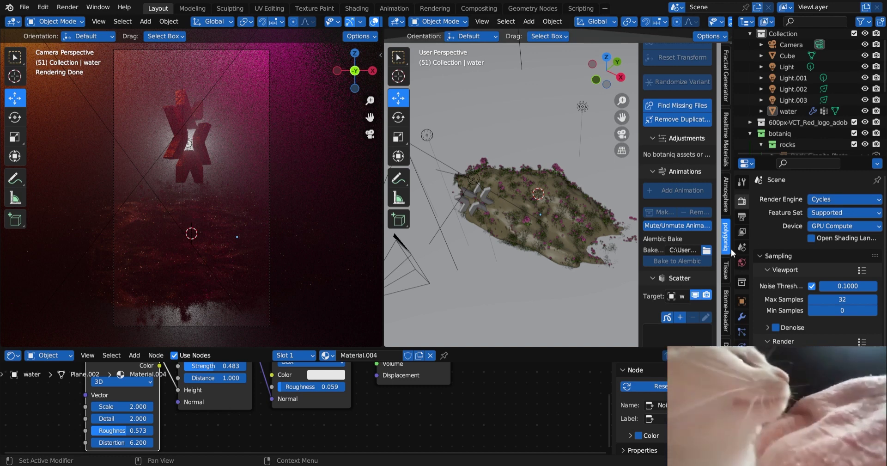
{"action": "key", "text": "ctrl+s"}
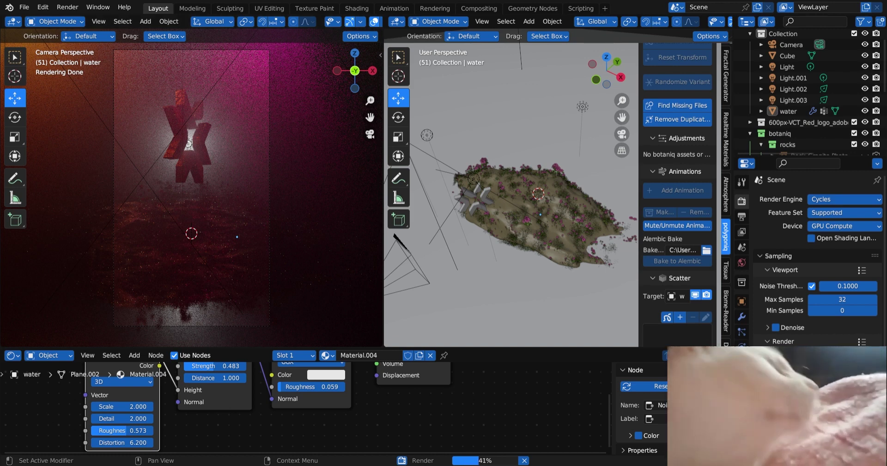
- Select the large fog cube enclosing the scene and save the file
{"action": "scroll", "coordinate": [676, 119], "scroll_direction": "down", "scroll_amount": 3}
{"action": "scroll", "coordinate": [554, 142], "scroll_direction": "down", "scroll_amount": 8}
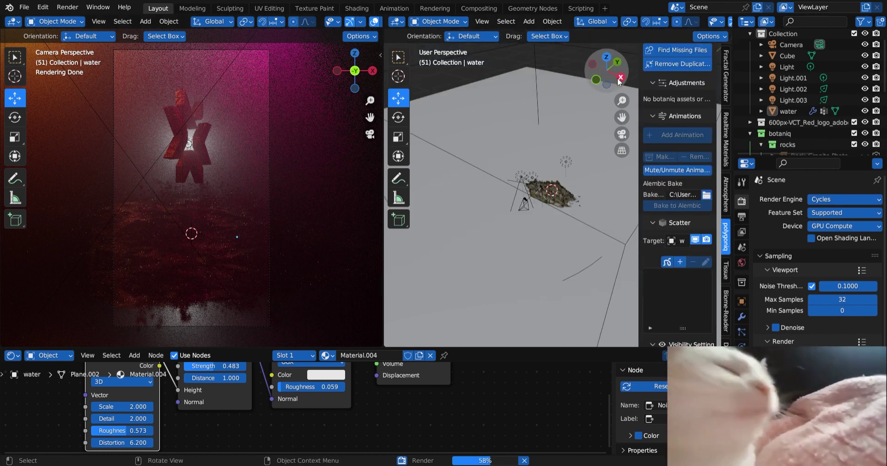
{"action": "middle_click_drag", "start_coordinate": [579, 104], "coordinate": [551, 92]}
{"action": "scroll", "coordinate": [550, 92], "scroll_direction": "down", "scroll_amount": 4}
{"action": "left_click", "coordinate": [519, 160]}
{"action": "left_click", "coordinate": [508, 101]}
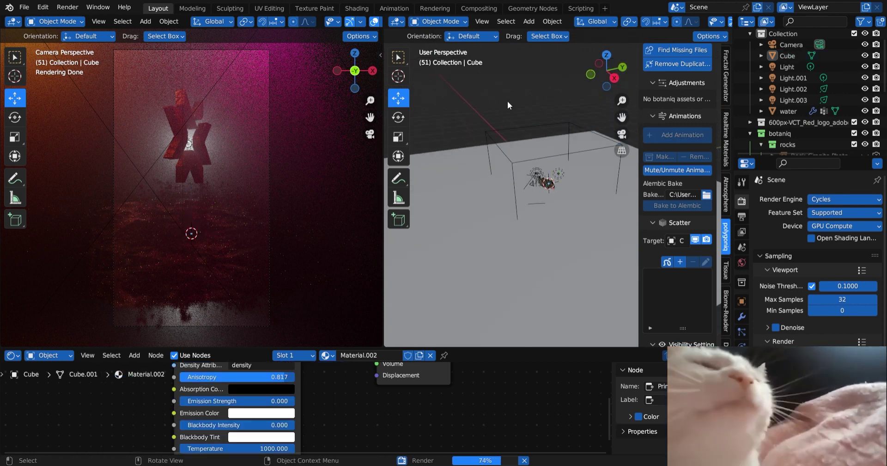
{"action": "left_click", "coordinate": [559, 140]}
{"action": "scroll", "coordinate": [508, 109], "scroll_direction": "up", "scroll_amount": 2}
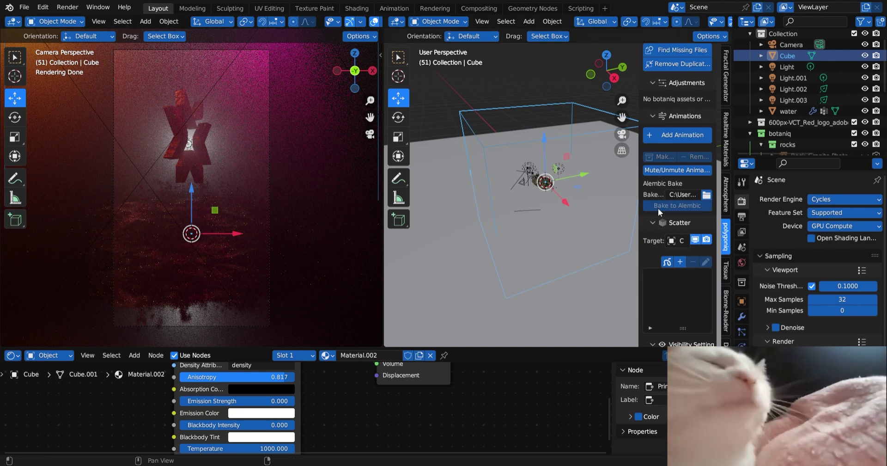
{"action": "key", "text": "ctrl+s"}
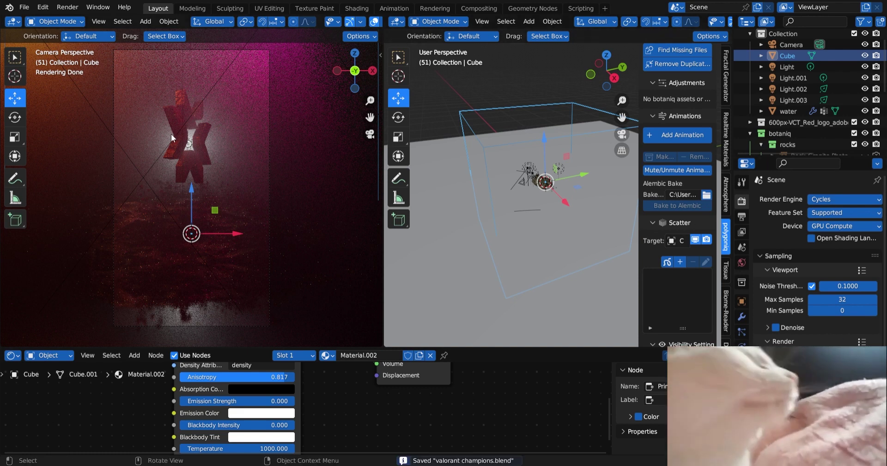